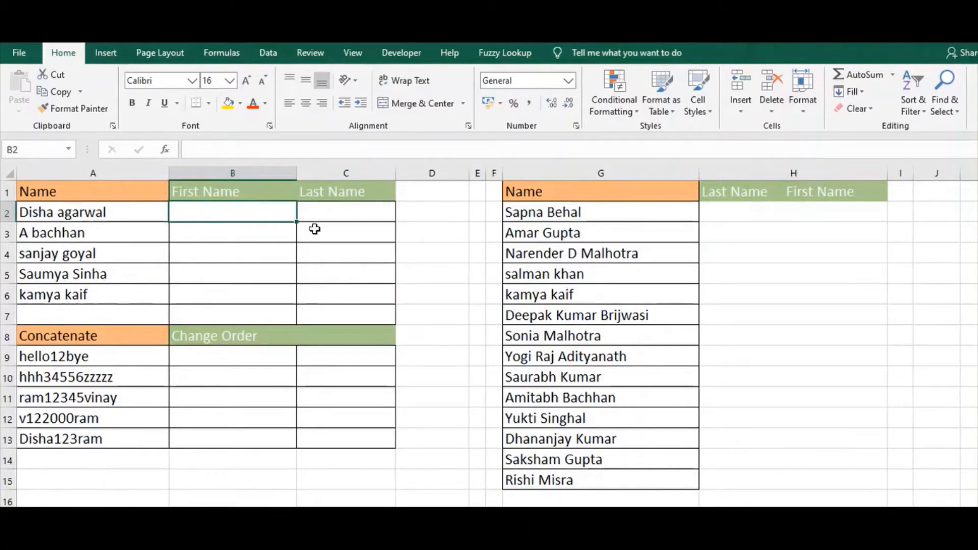
Enter the first person's first name in B2 and last name in C2 as split examples
type("Disha")
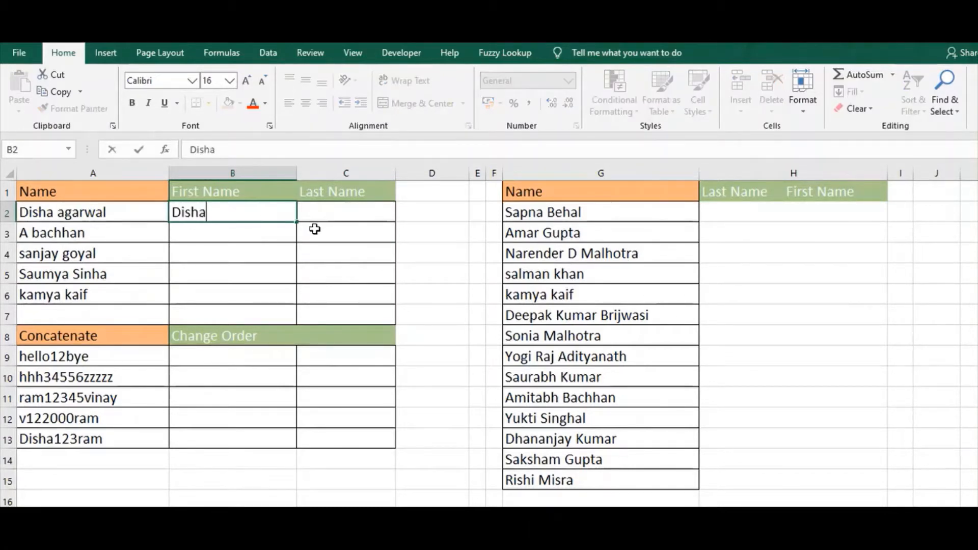
key("Tab")
type("agare")
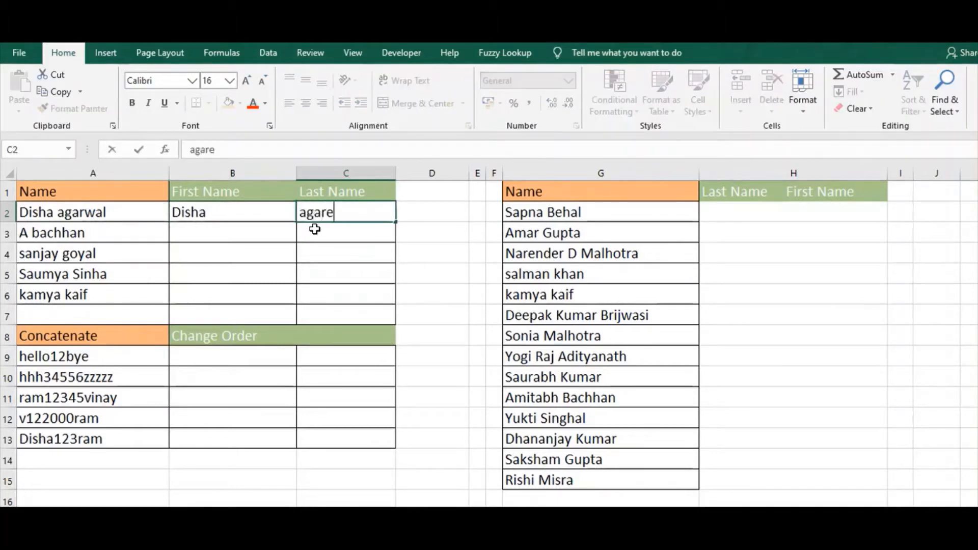
key("BackSpace")
type("wal")
key("Return")
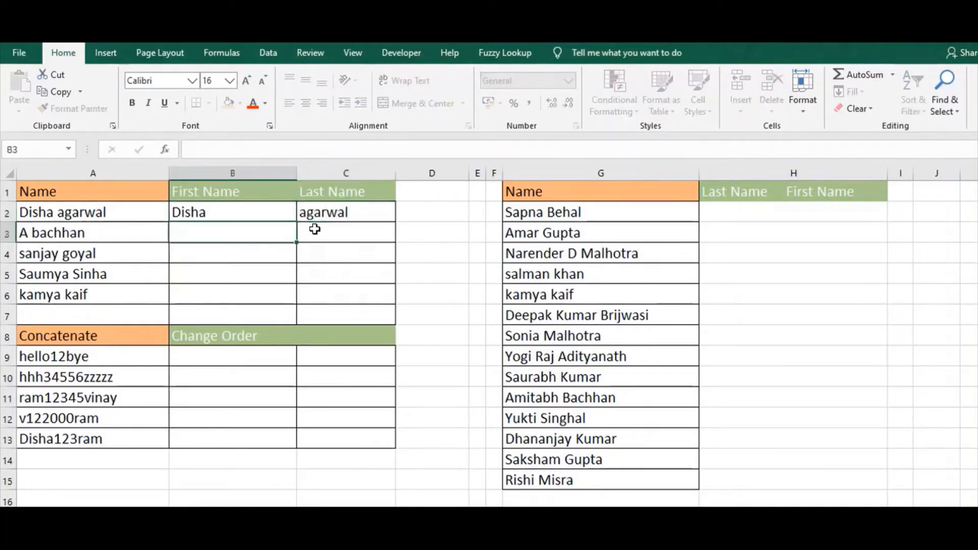
Flash Fill the remaining First Name and Last Name cells in columns B and C from the example row
key("Down")
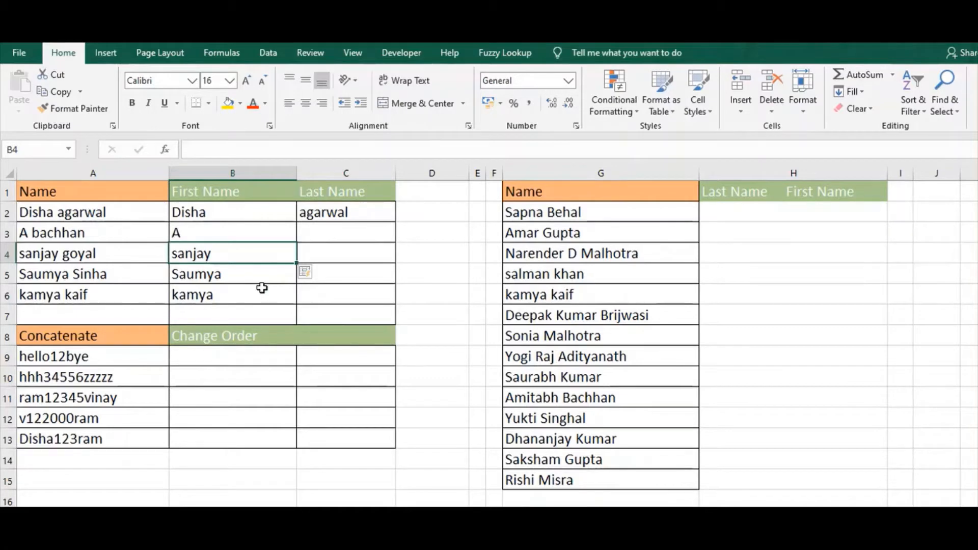
left_click(364, 256)
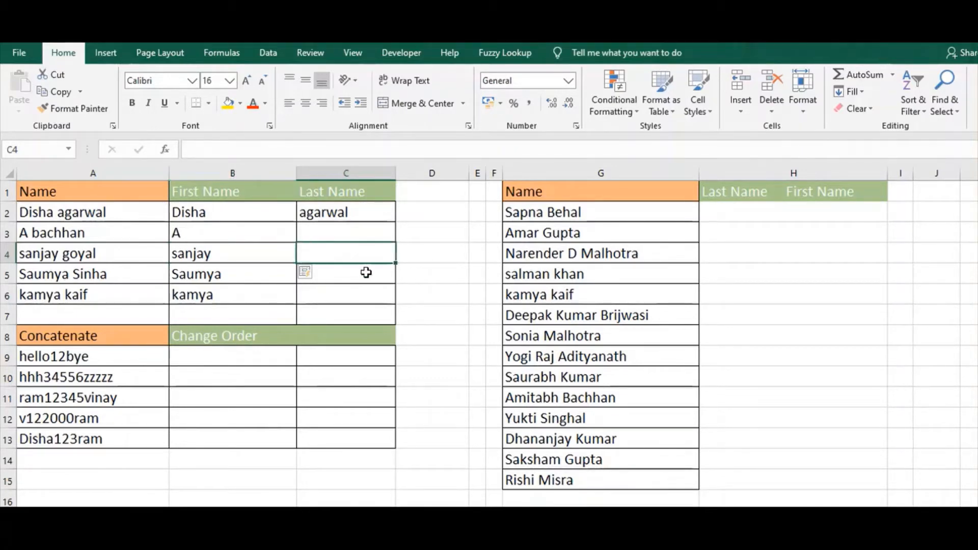
left_click(268, 55)
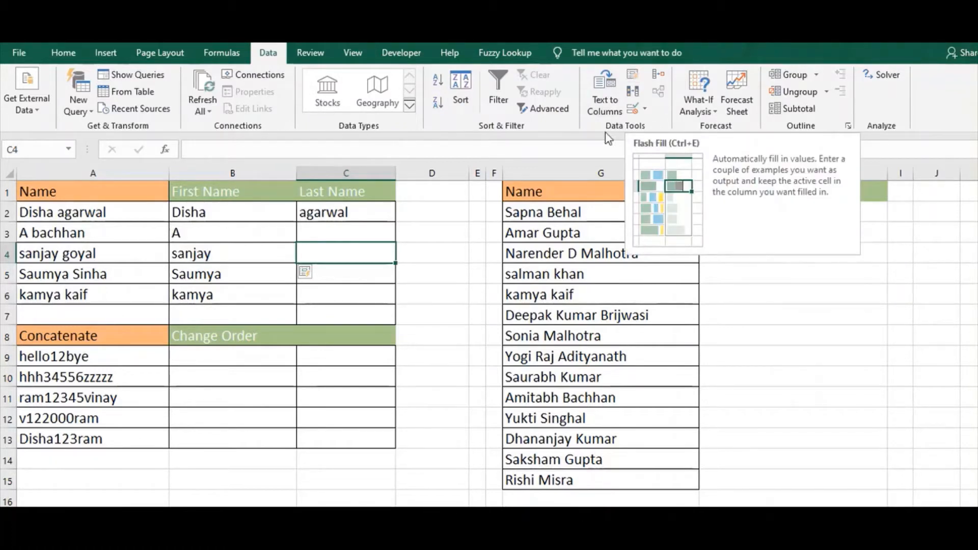
left_click(633, 79)
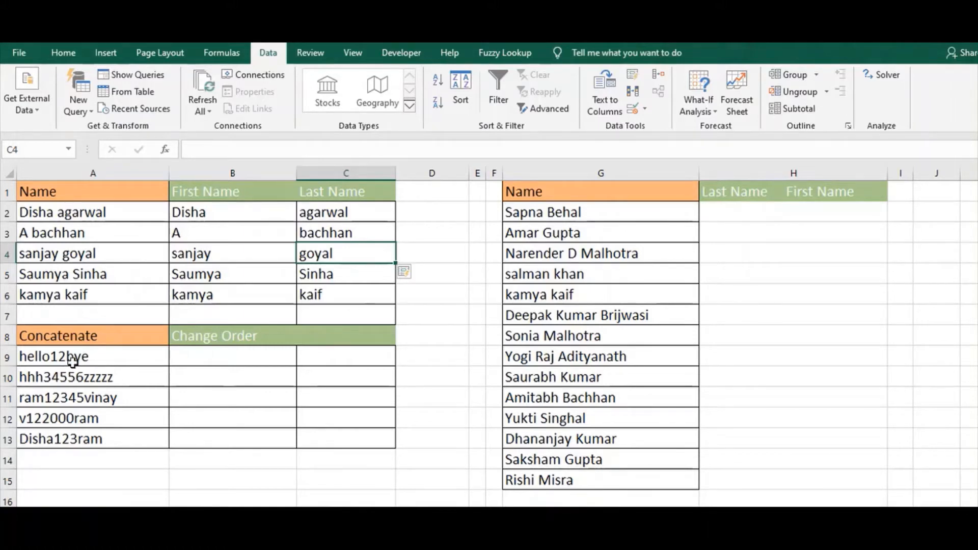
Enter 12byehello in B9 as the Change Order example and Flash Fill the cells below it
left_click(224, 362)
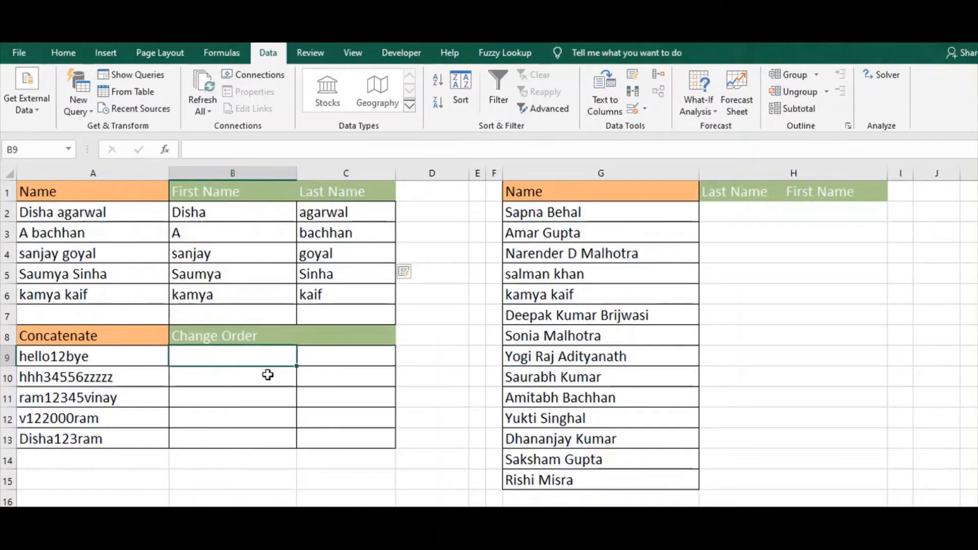
key("ctrl+Down")
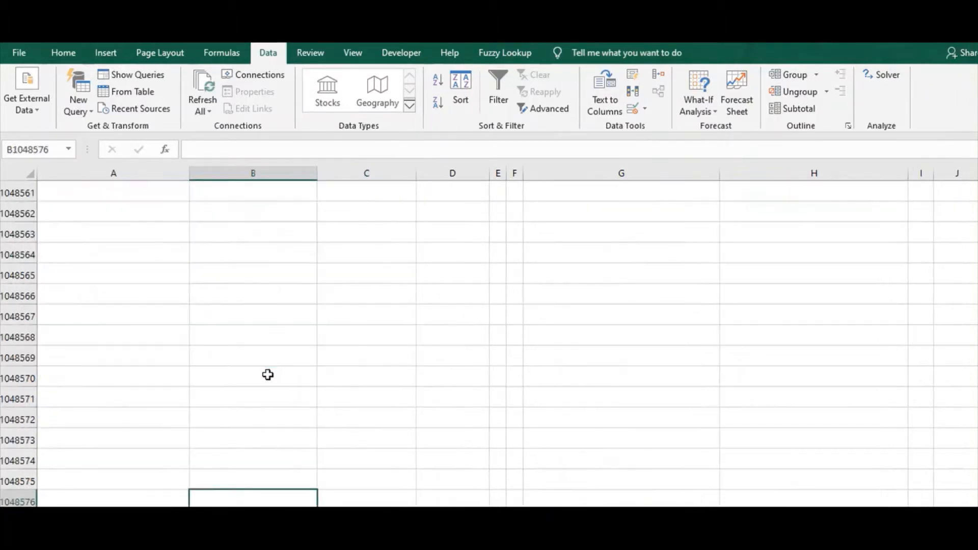
key("ctrl+Up")
key("Left")
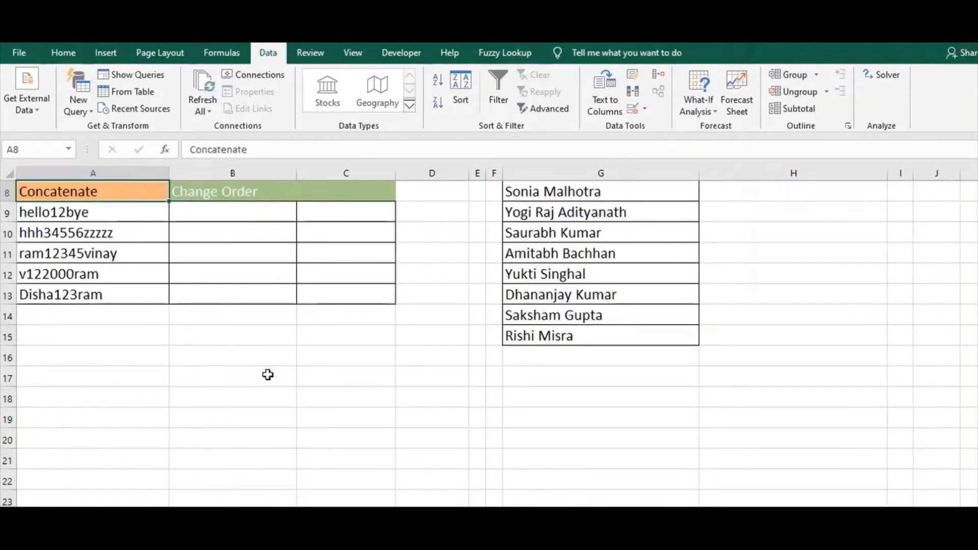
key("Down")
key("Right")
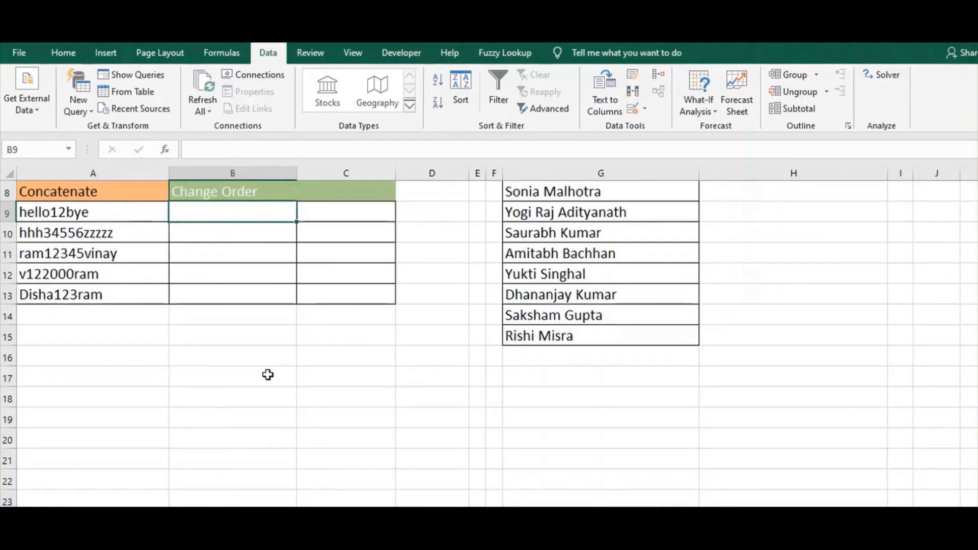
type("12bye")
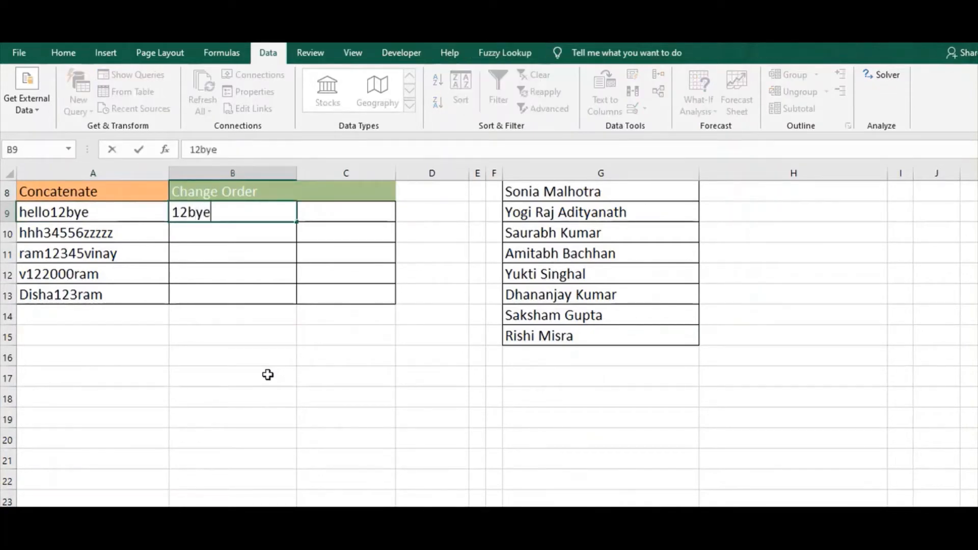
type("hello")
key("Return")
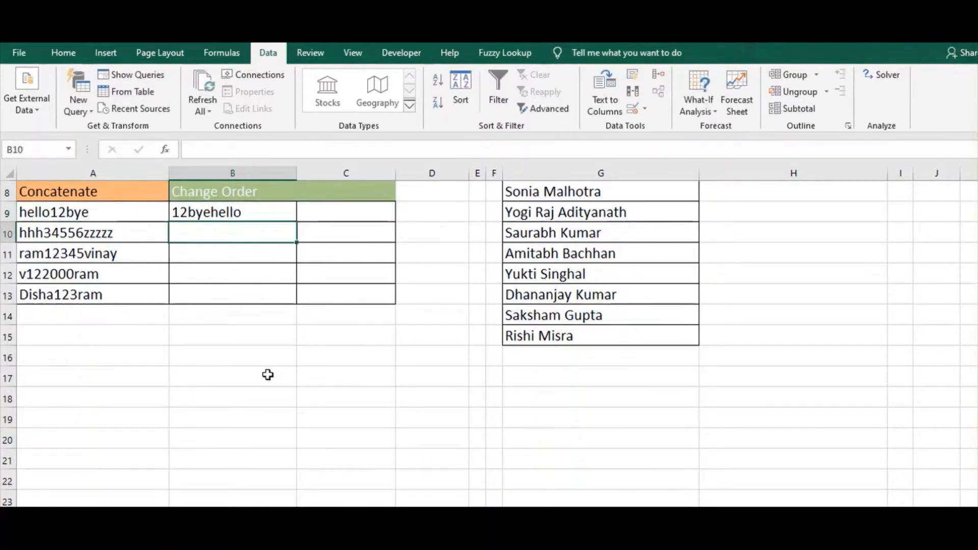
key("ctrl+e")
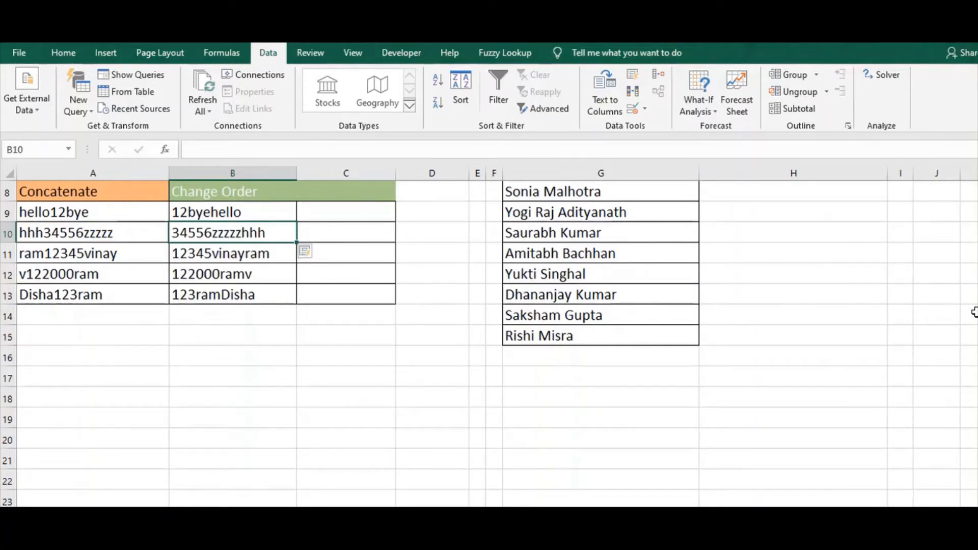
Enter the first person's last name followed by the first name in H2, and Flash Fill the rest of column H
left_click_drag(977, 323, 977, 237)
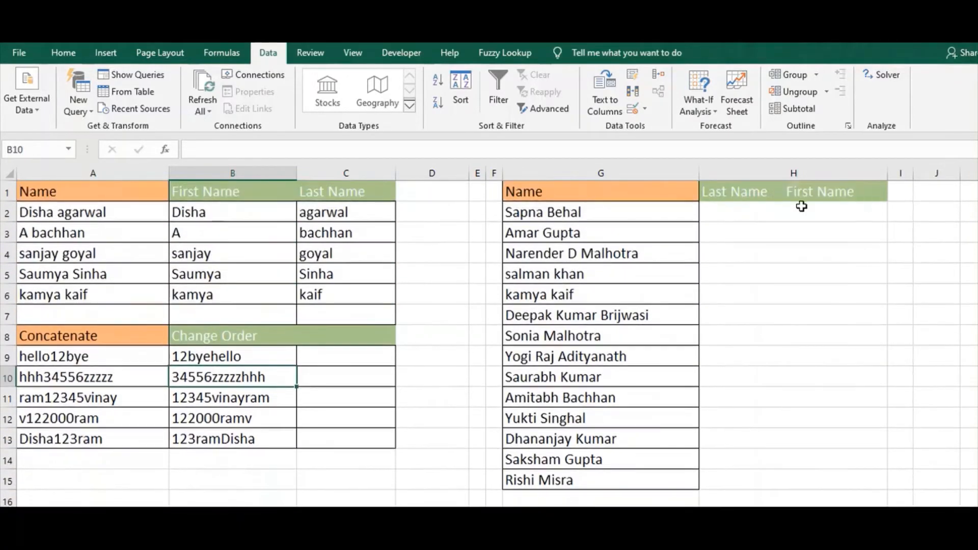
left_click(768, 214)
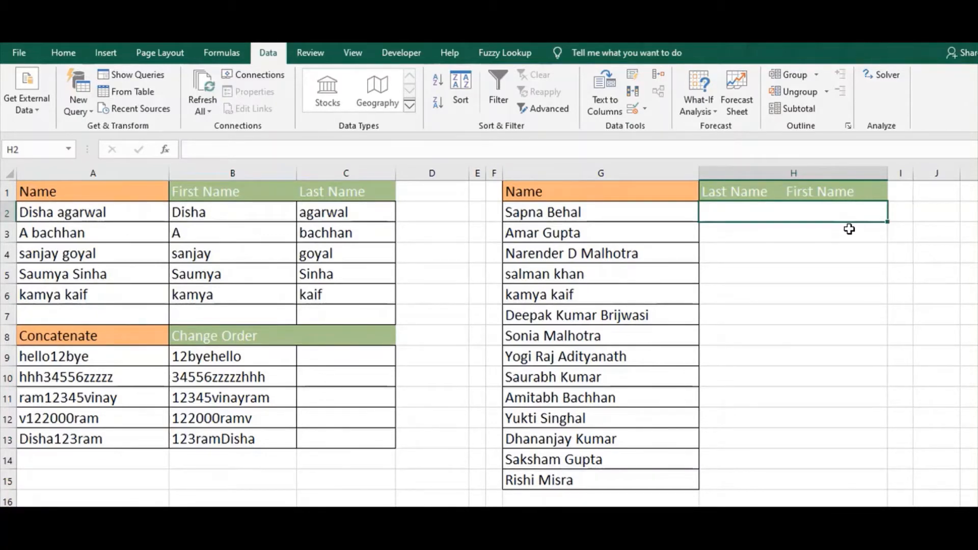
type("Behal")
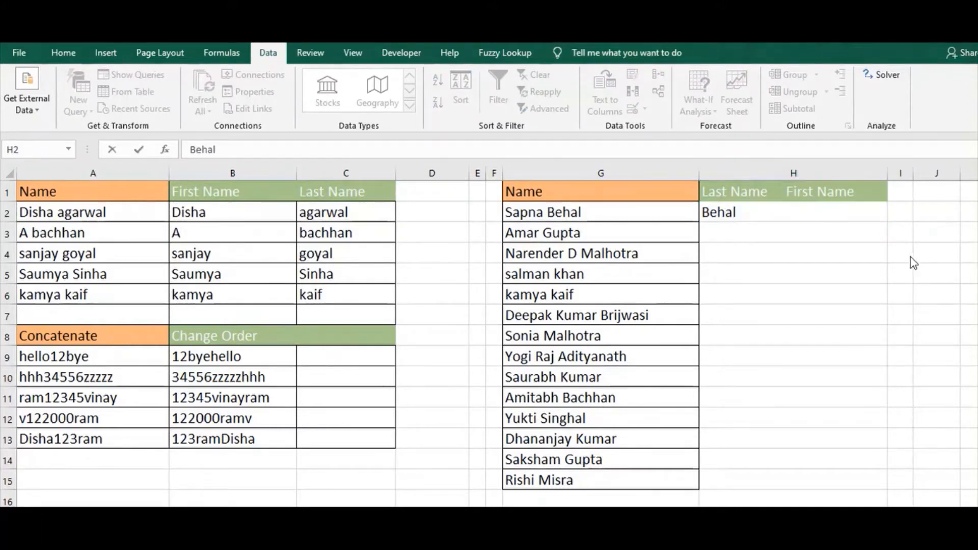
type("S")
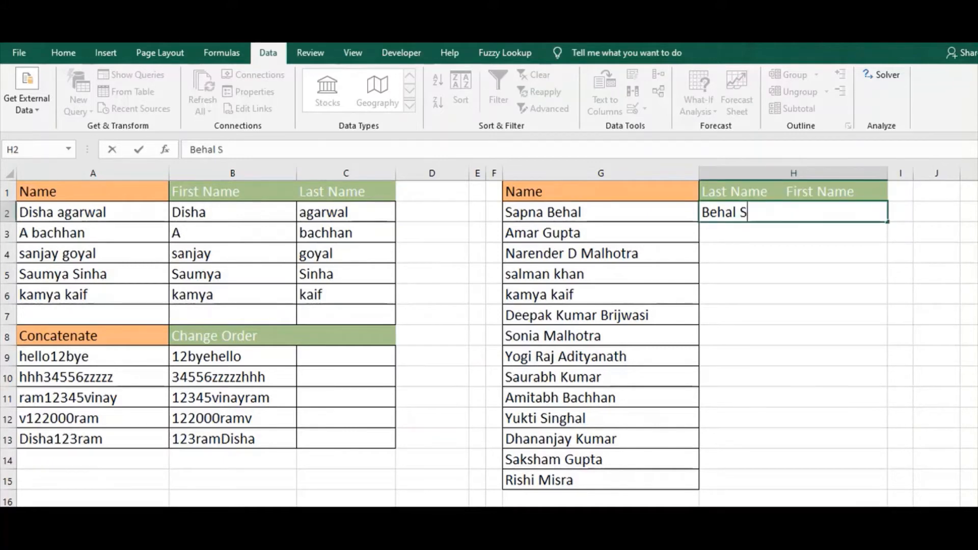
type("apna")
key("Return")
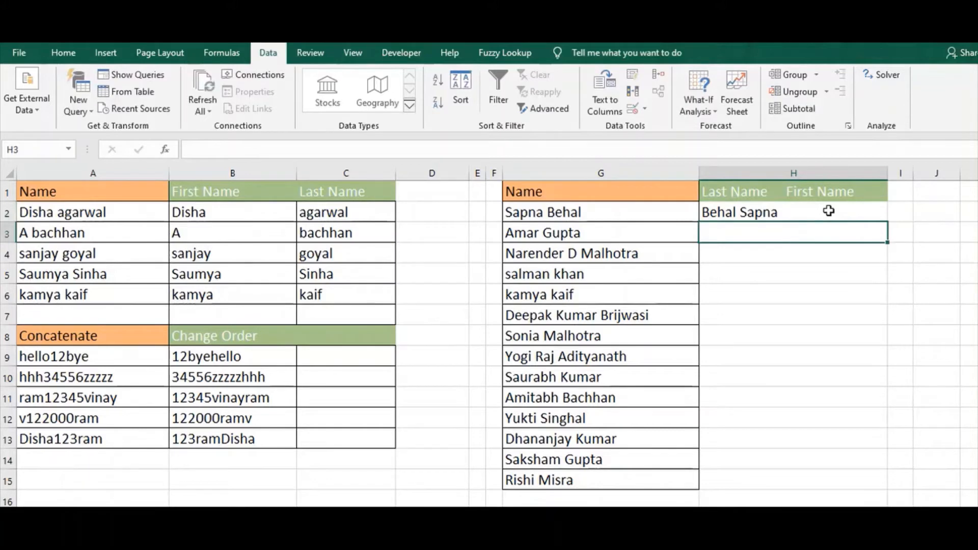
key("ctrl+e")
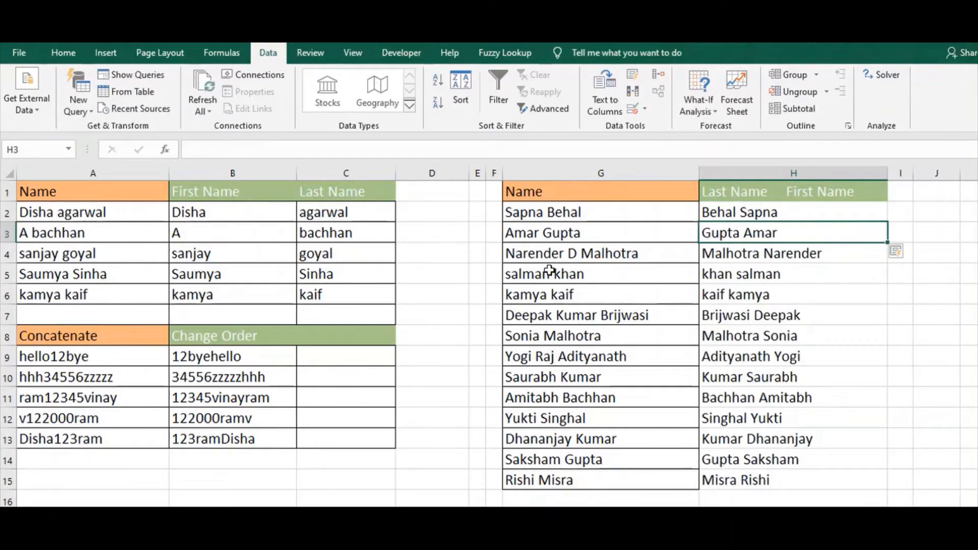
Correct the Flash Fill result in H4 by inserting the missing middle initial between the last and first names
left_click(533, 259)
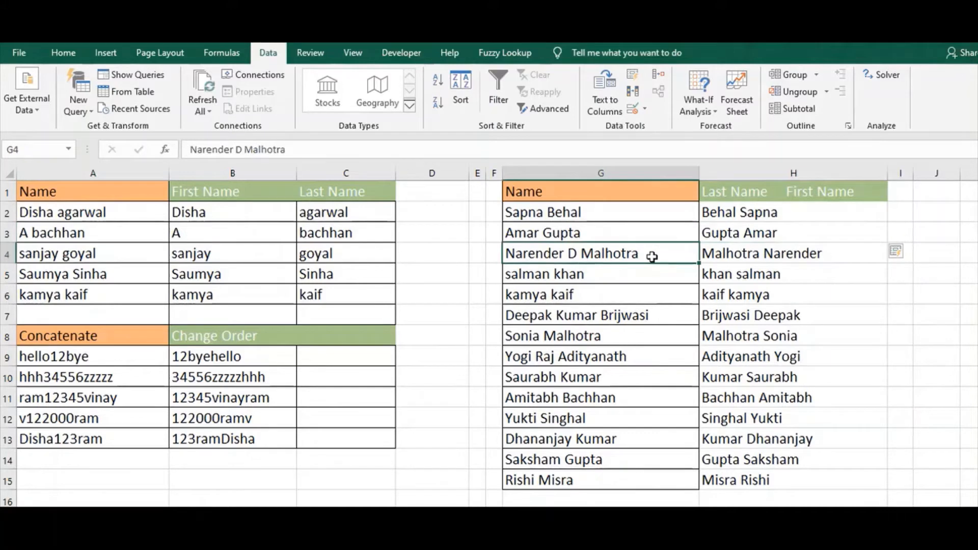
left_click(562, 315)
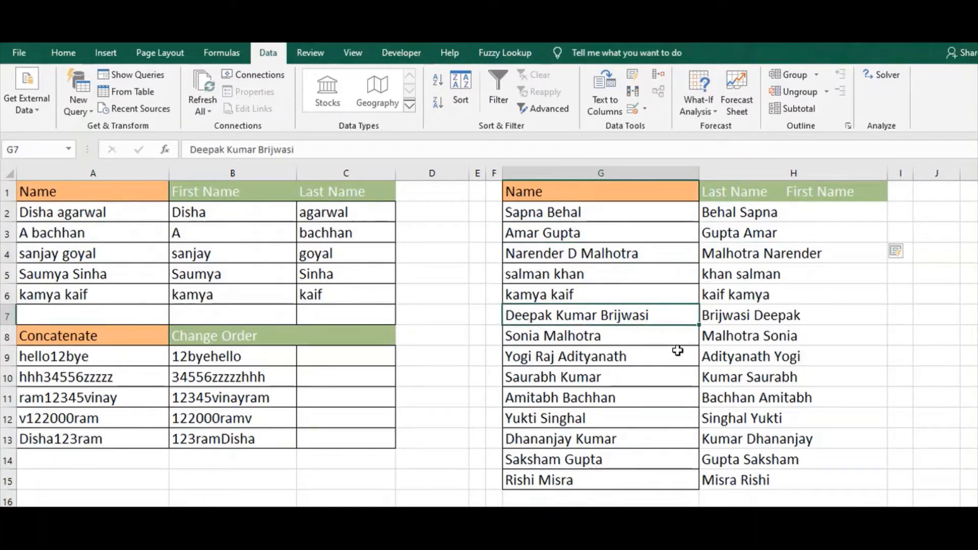
left_click(783, 319)
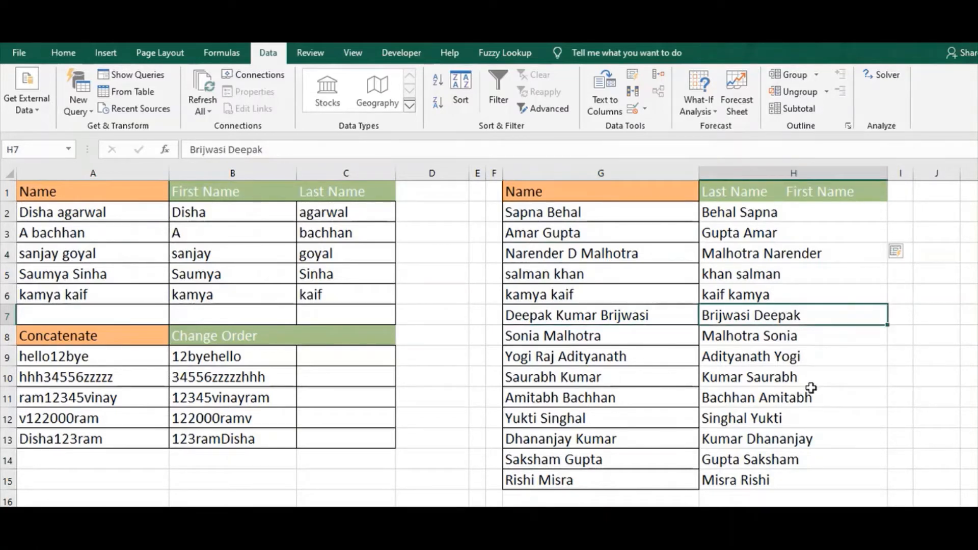
left_click(649, 215)
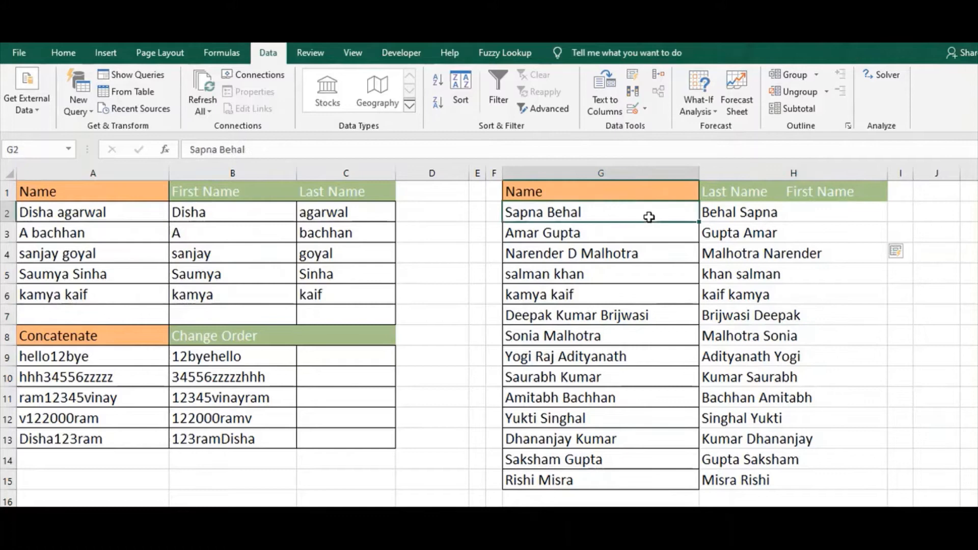
left_click(716, 215)
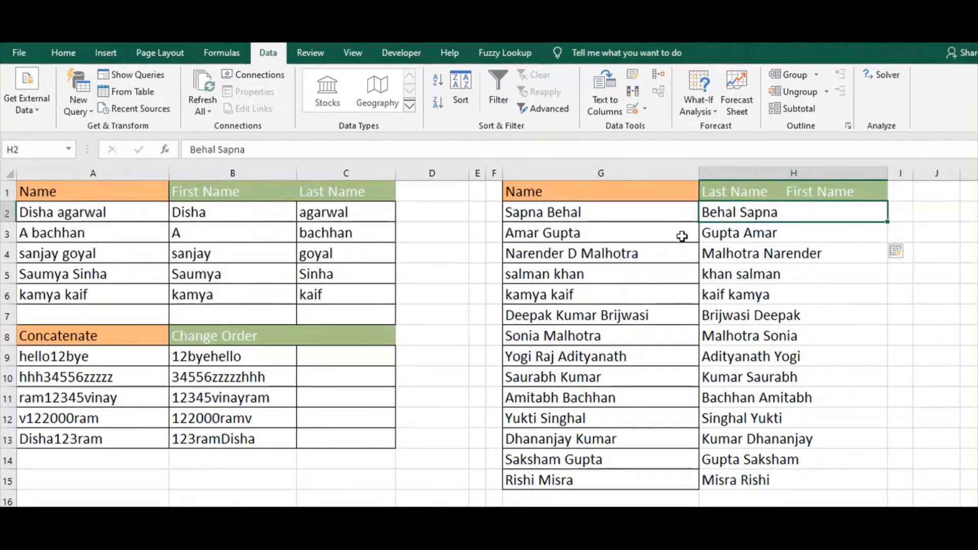
left_click(757, 260)
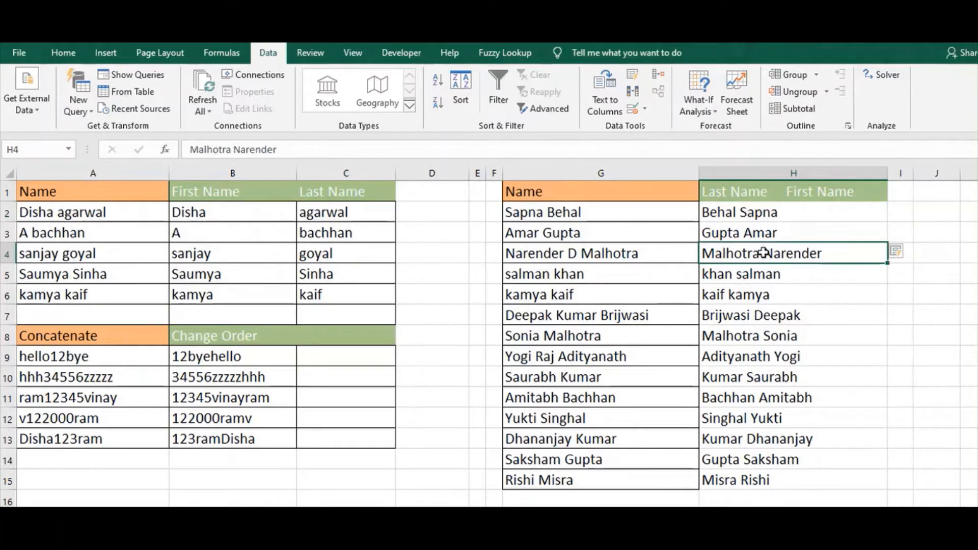
right_click(762, 253)
key("Escape")
right_click(763, 253)
key("Escape")
double_click(762, 253)
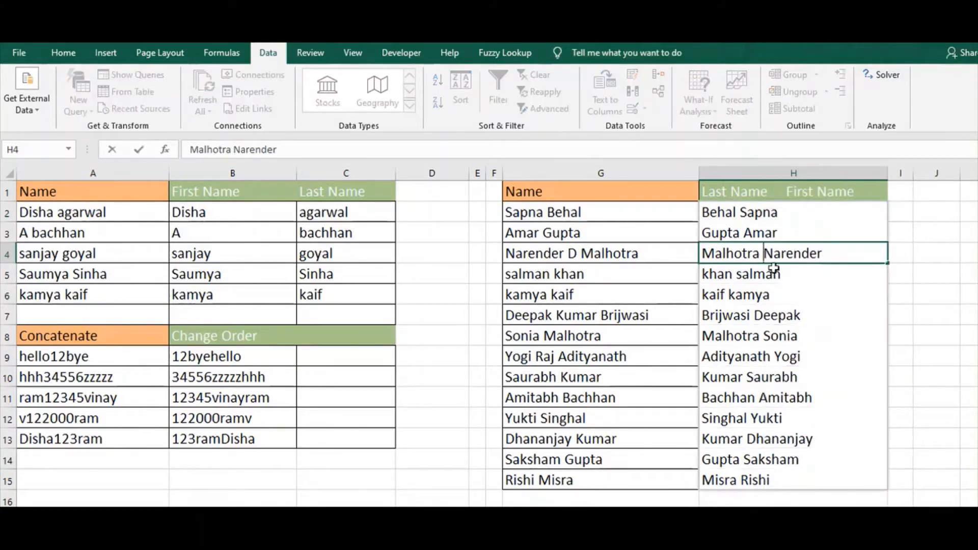
type("D")
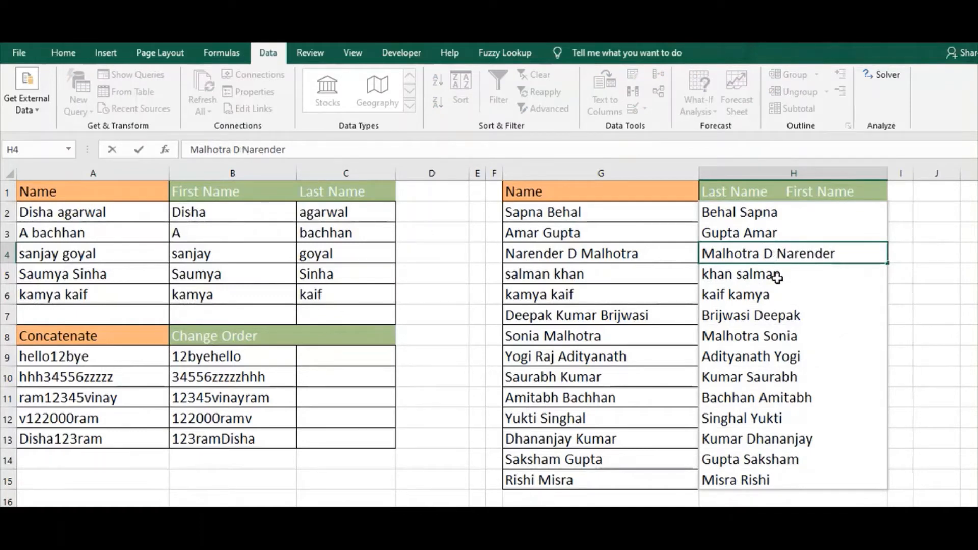
key("Return")
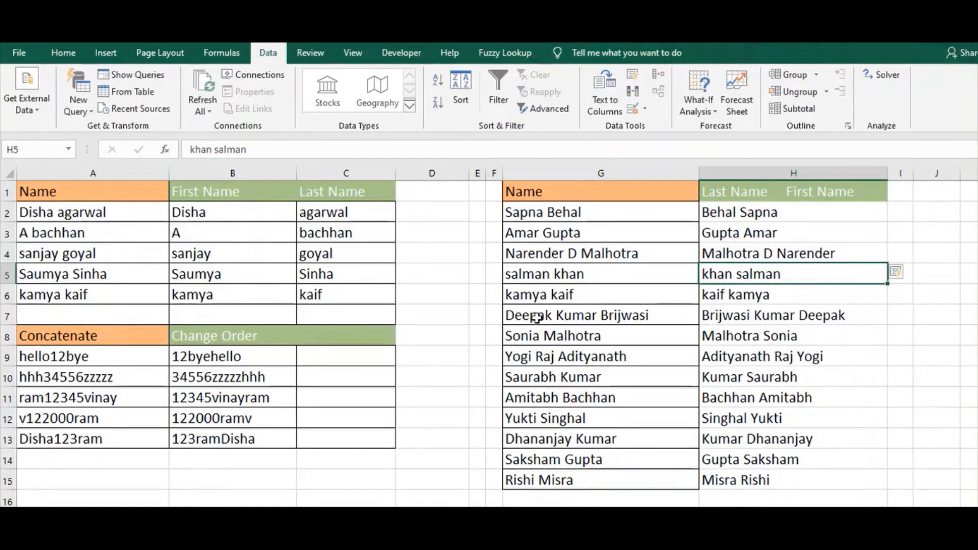
Check the reordered entries in column H against the names in column G that contain a middle name
left_click(618, 315)
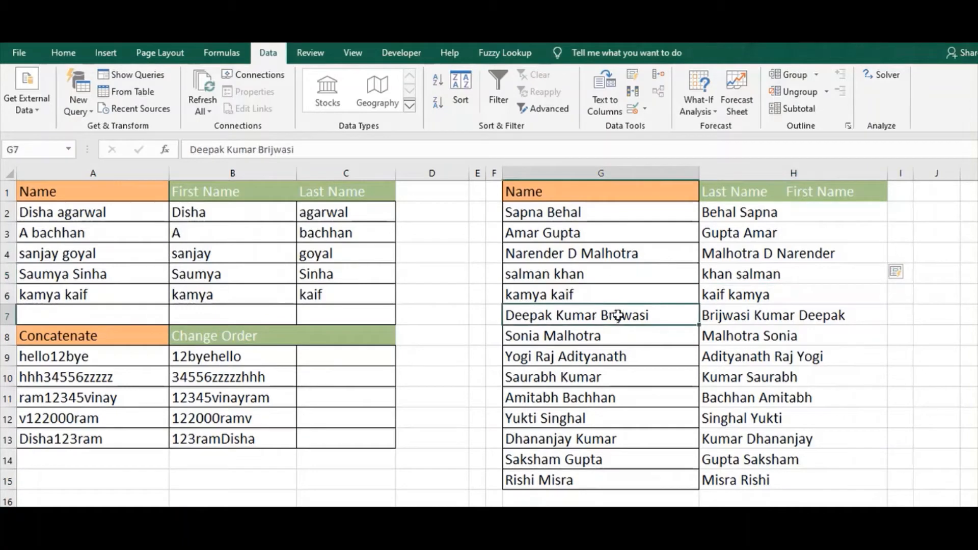
left_click(713, 321)
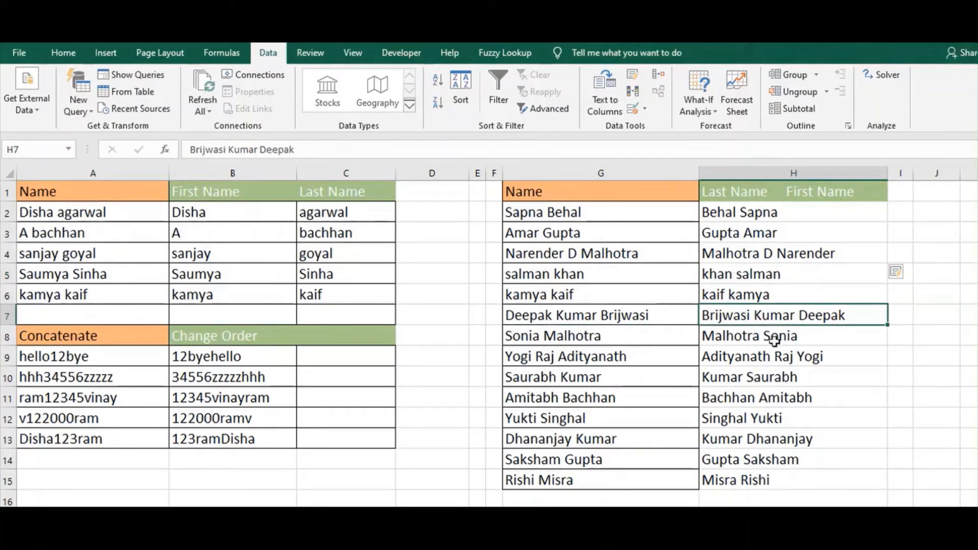
left_click(775, 255)
left_click(802, 369)
left_click(793, 323)
left_click(794, 275)
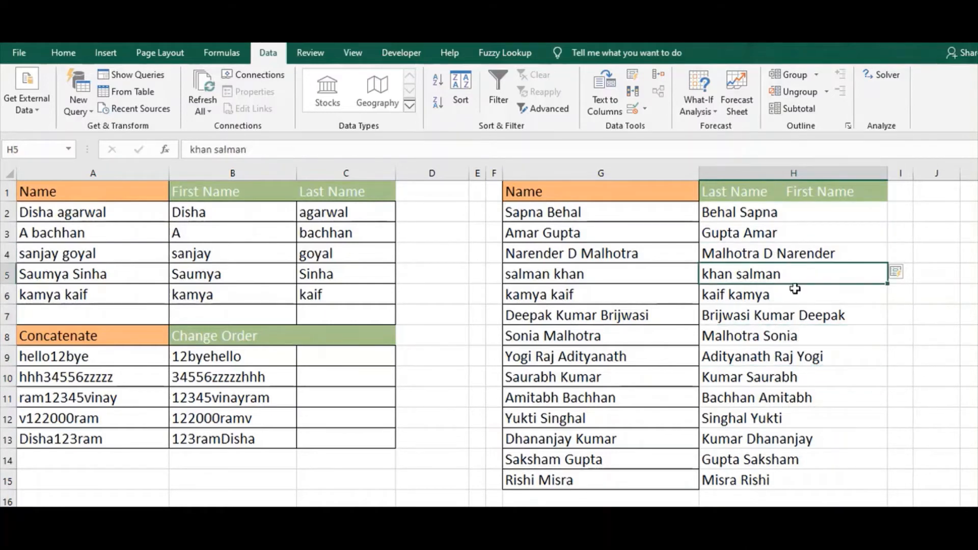
left_click(784, 252)
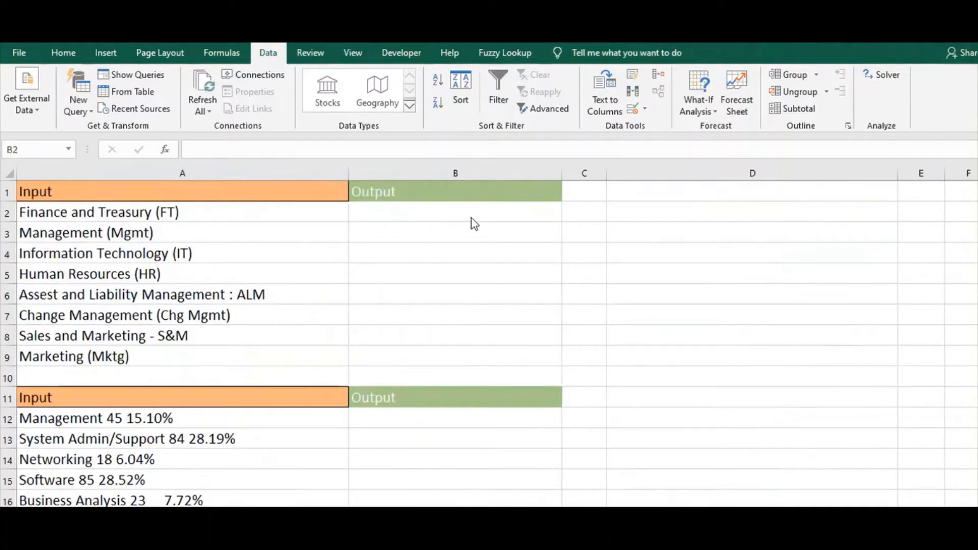
Enter FT in B2 as the abbreviation example for Finance and Treasury, and Flash Fill the cells below it
left_click(444, 218)
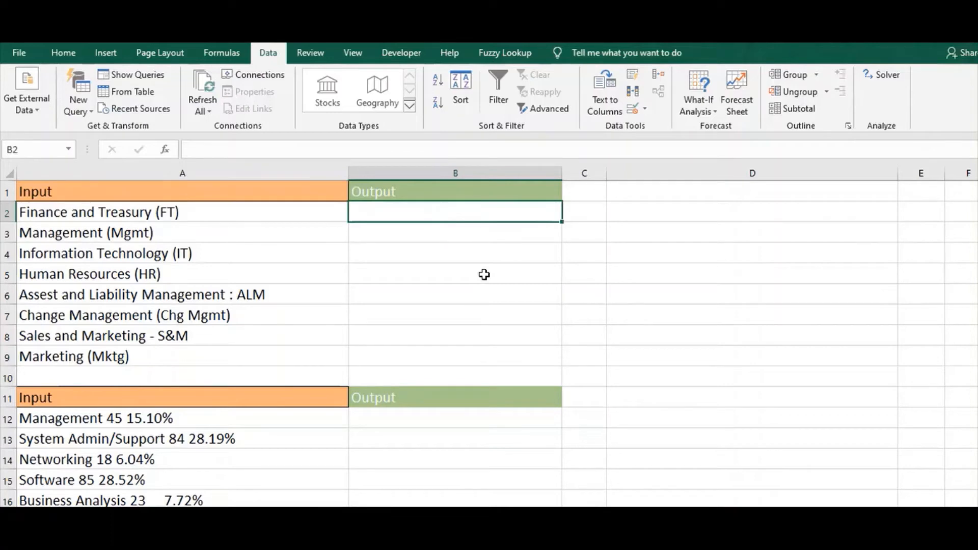
type("FT")
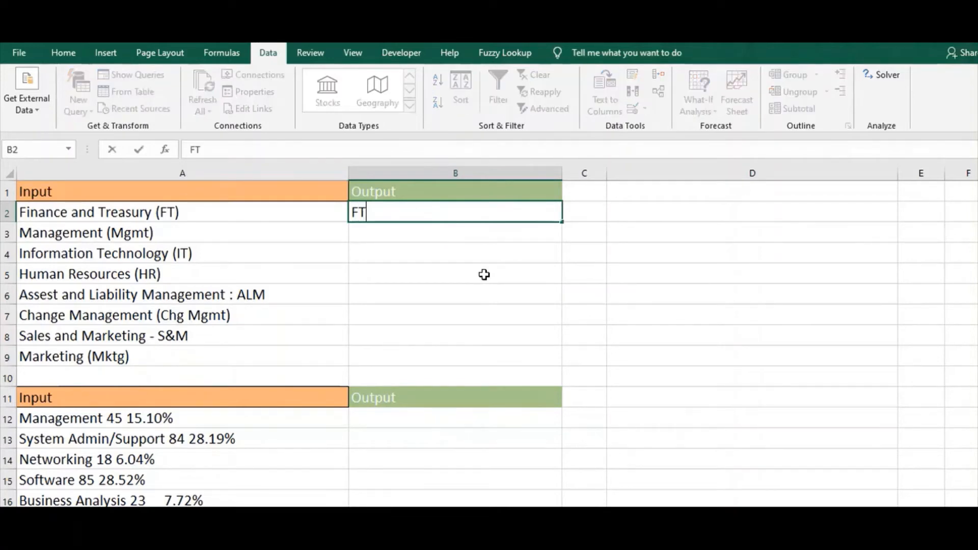
key("Return")
key("ctrl+e")
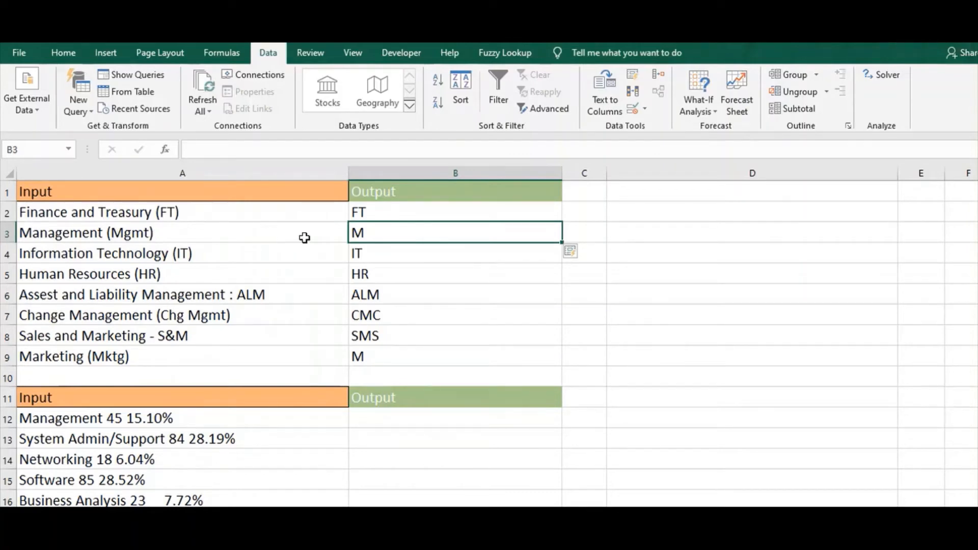
Correct the Flash Fill result in B3 to Mgmt so the remaining abbreviations follow the revised pattern
type("M")
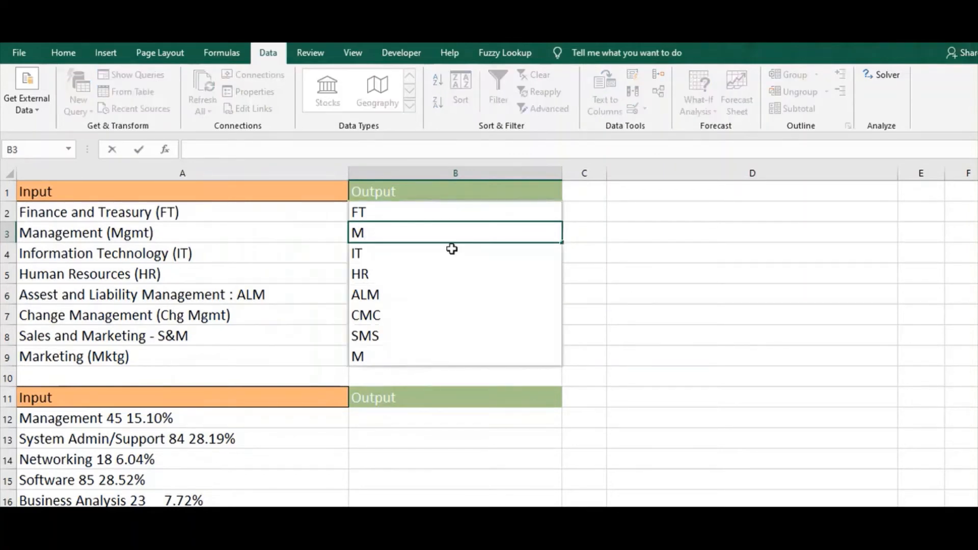
type("gmt")
key("Return")
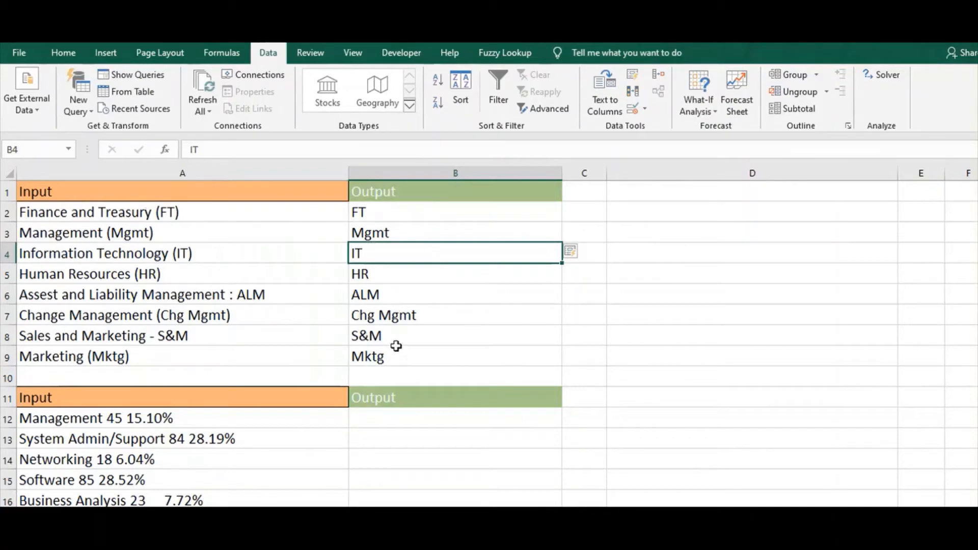
Enter Management in B12 as the department name example, and Flash Fill the names down to row 18
left_click_drag(977, 301, 977, 332)
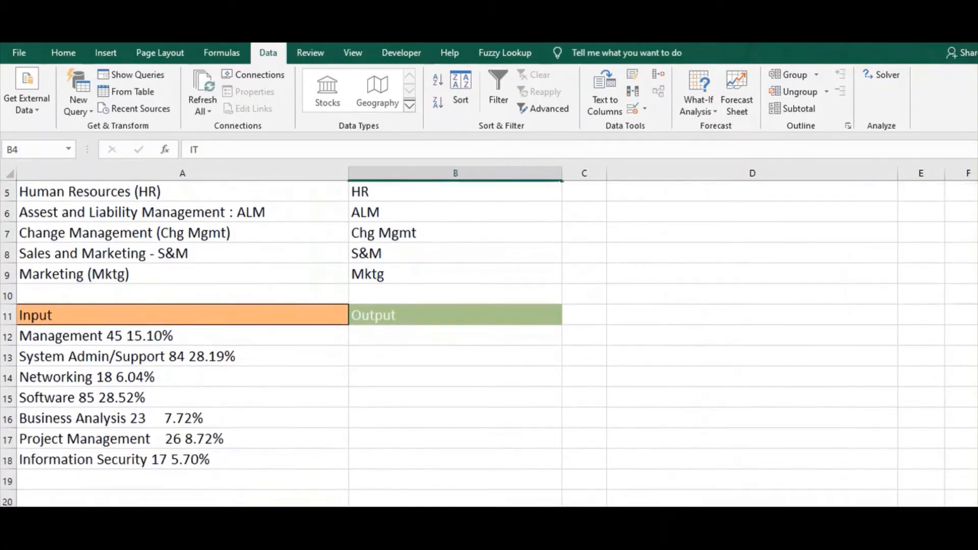
left_click(447, 333)
type("Manag")
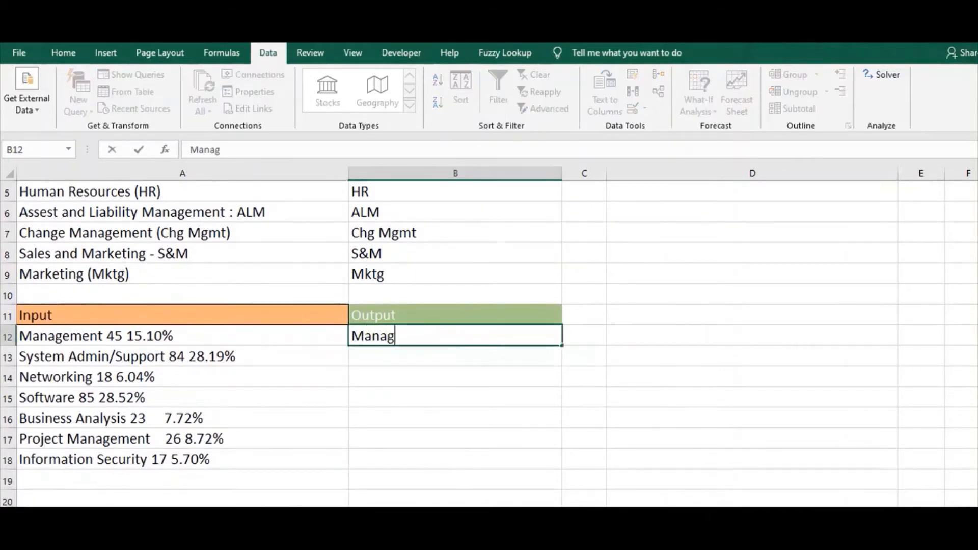
type("ement")
key("Return")
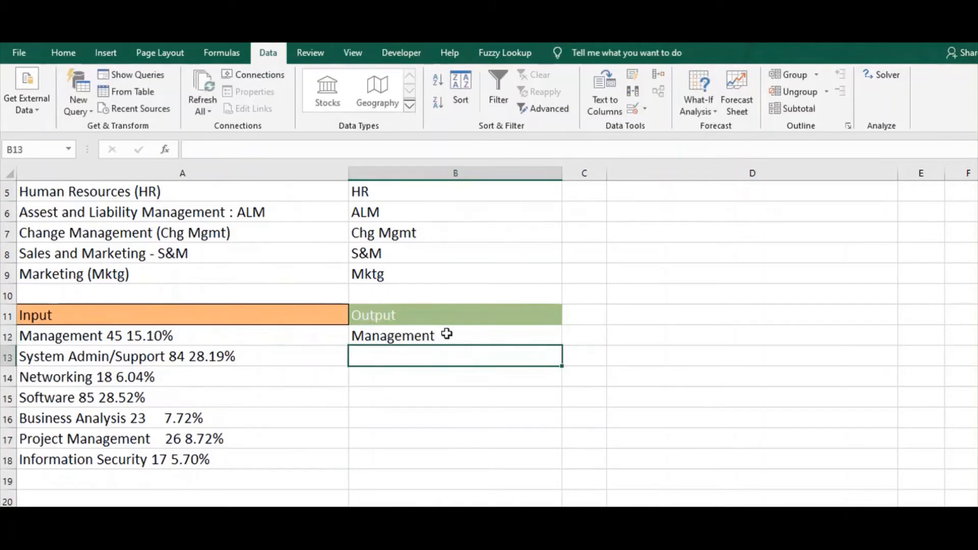
key("ctrl+e")
Enter 45 in C12 as the example for the whole number, and Flash Fill the rest of the list in column C
left_click(592, 333)
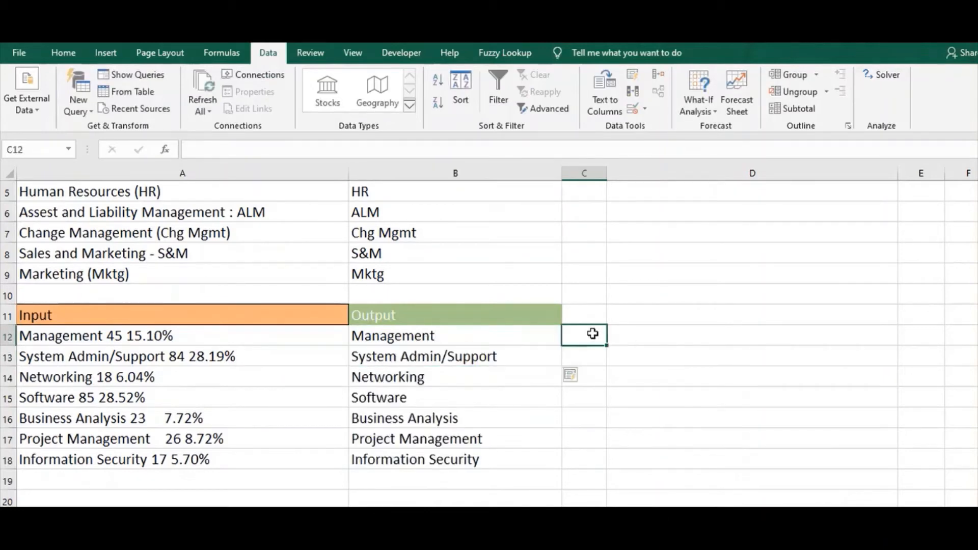
type("45")
key("Return")
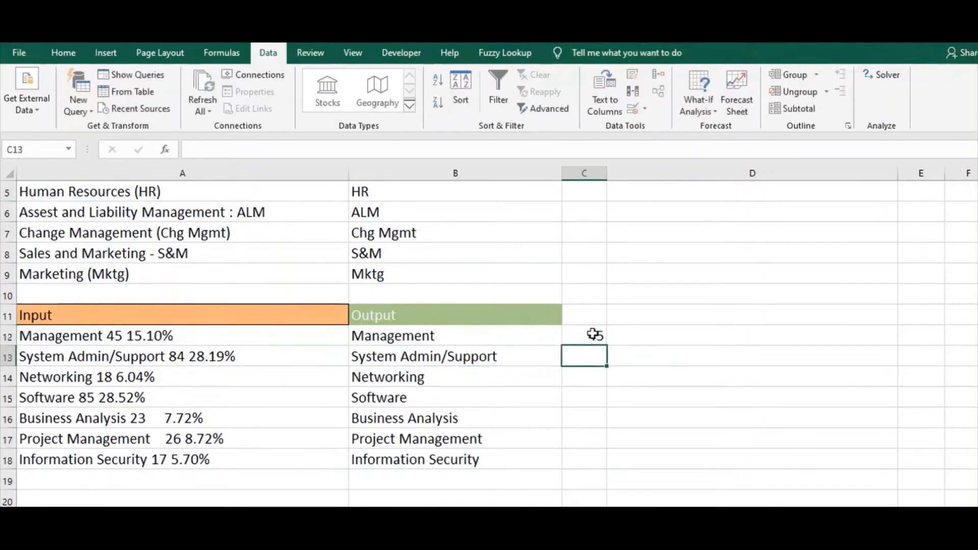
key("ctrl+e")
Enter 15.10% in D12 as the percentage example, and Flash Fill the rest of the list in column D
left_click(679, 338)
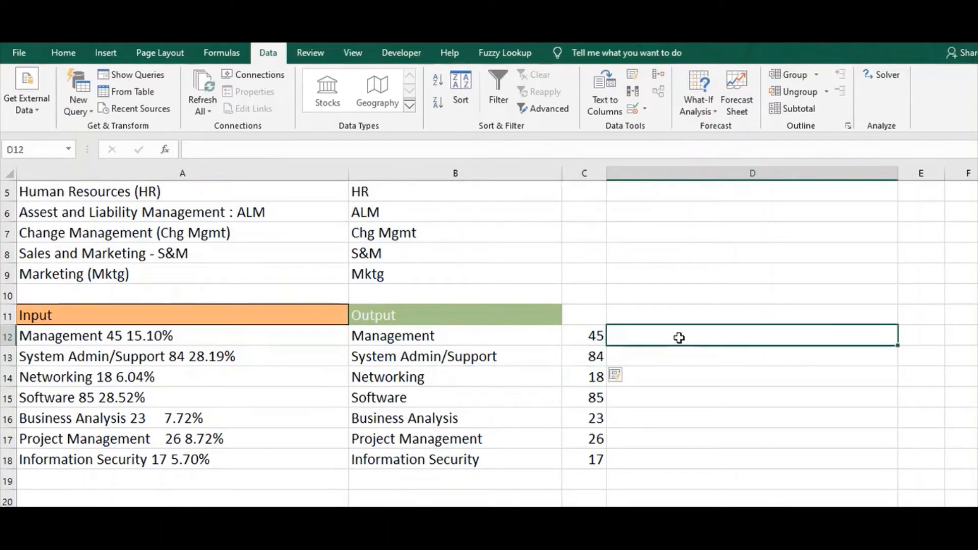
type("15.10")
key("Return")
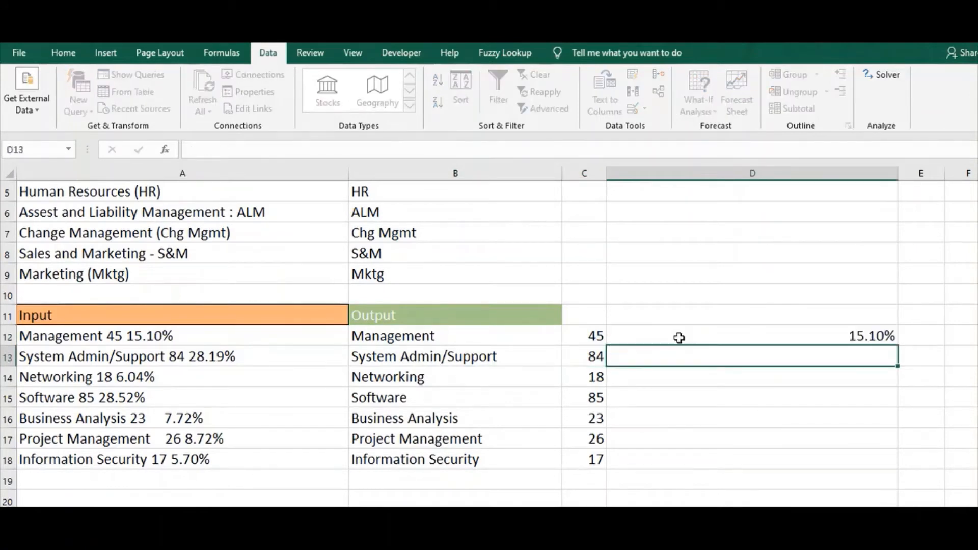
key("ctrl+e")
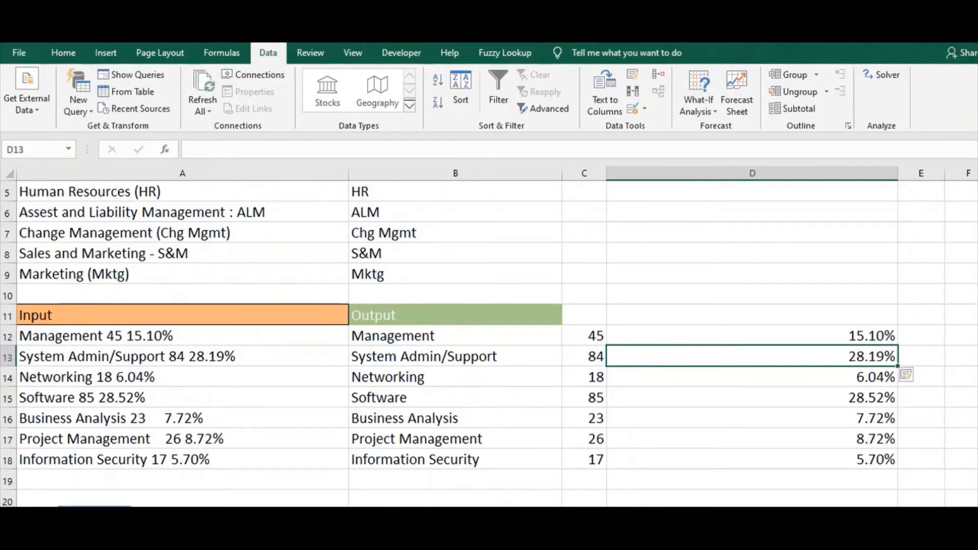
On the sheet with dates and sales, enter 24 in C2 as the Only Date example and 2018 in D2 as the Only Year example
left_click(95, 506)
left_click(248, 217)
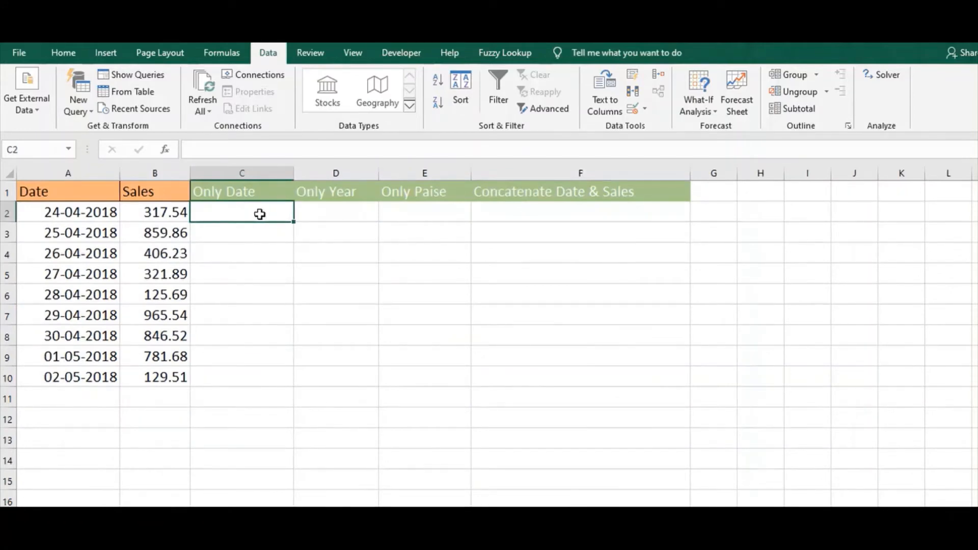
type("24")
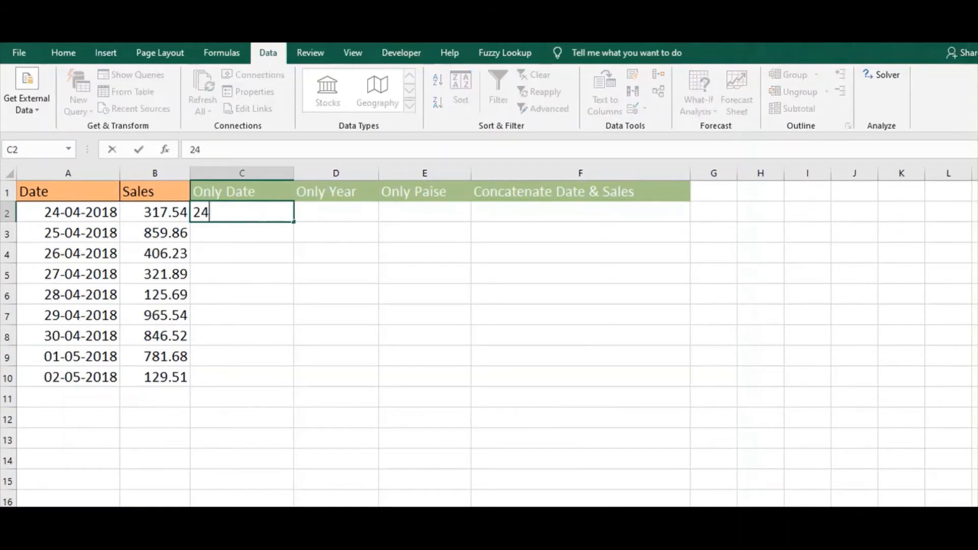
key("Return")
left_click(260, 214)
key("Right")
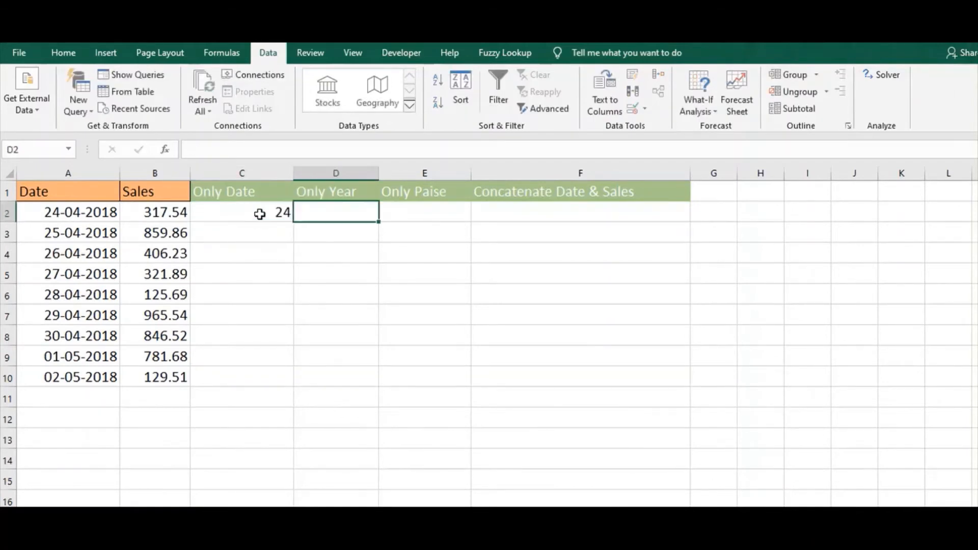
type("2018")
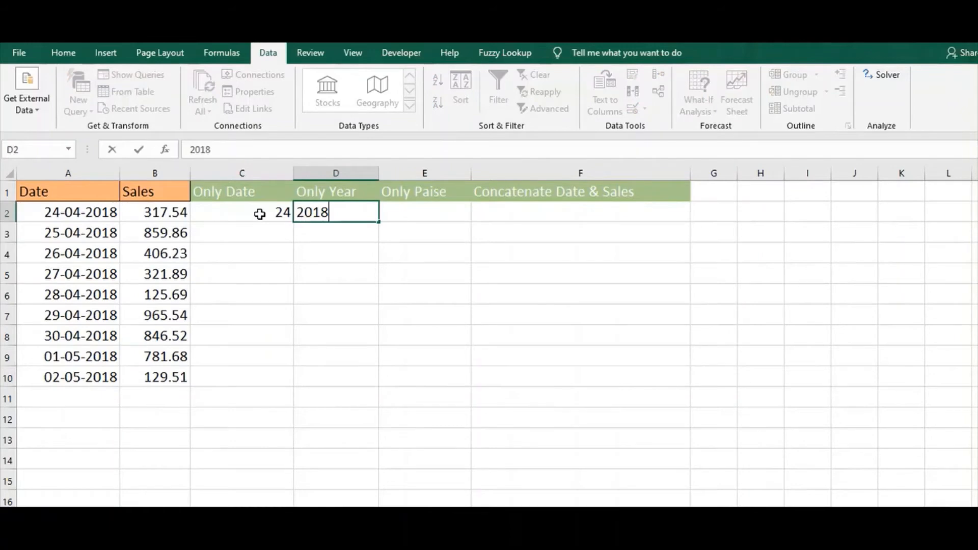
key("Return")
key("Up")
key("Right")
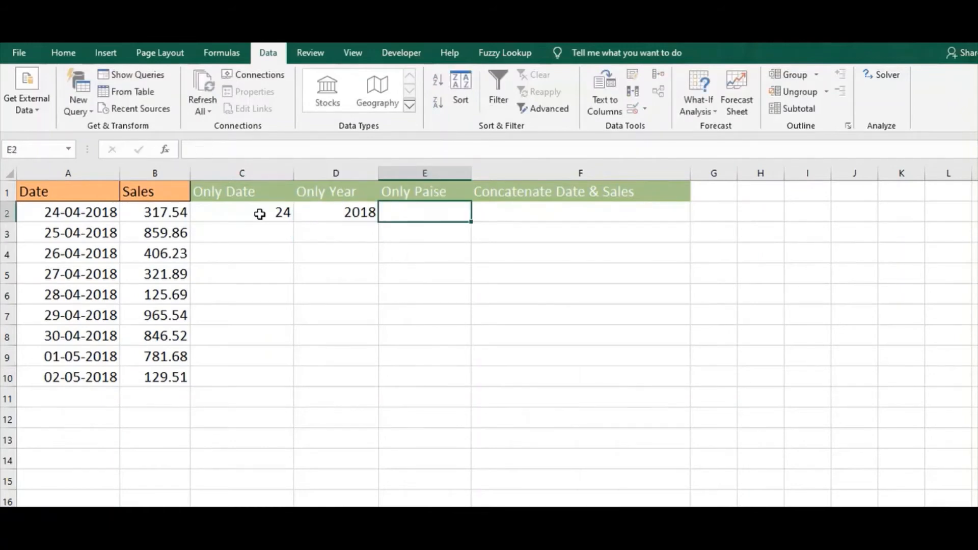
Flash Fill the Only Date column from C3 and check the filled days for the May dates
left_click(254, 227)
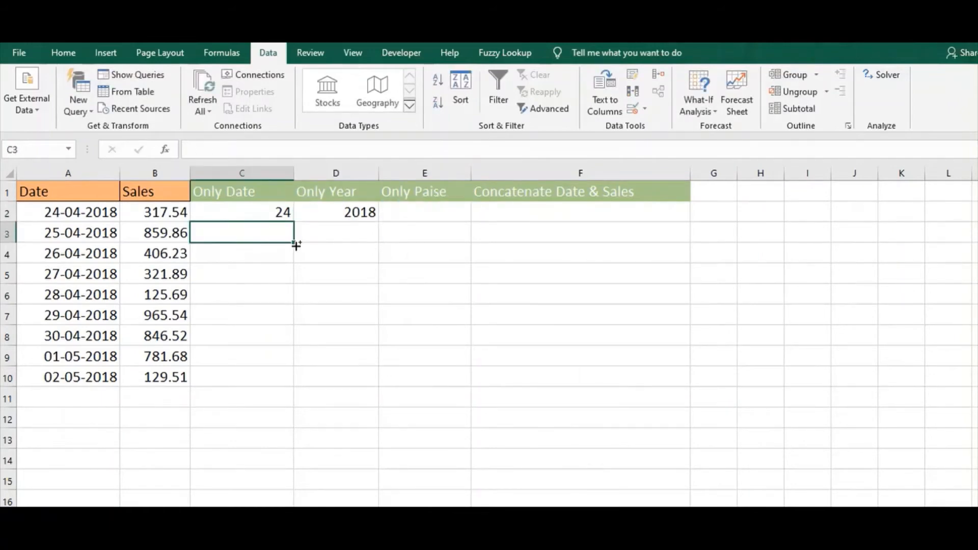
key("ctrl+e")
key("Right")
key("Down")
key("Down")
key("Down")
key("Down")
key("Down")
key("Down")
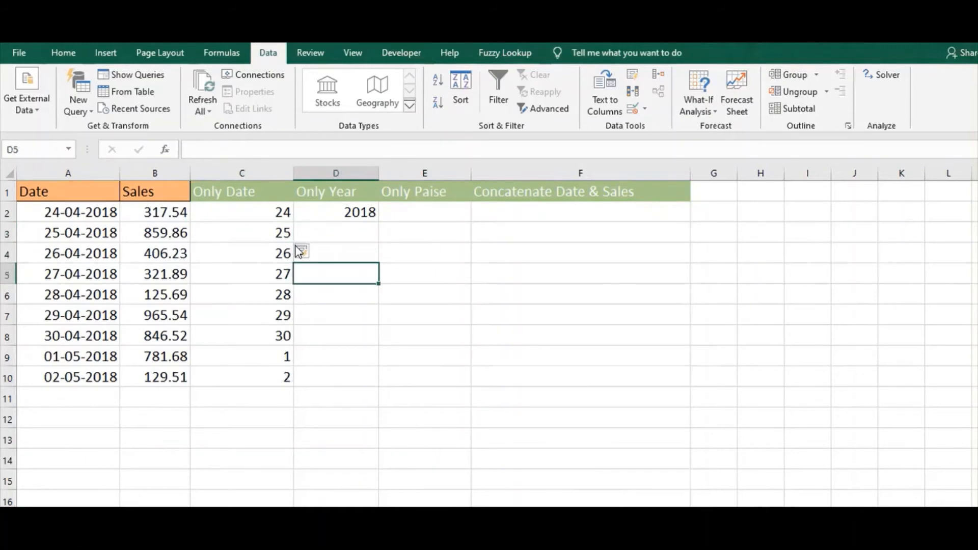
key("Left")
key("Down")
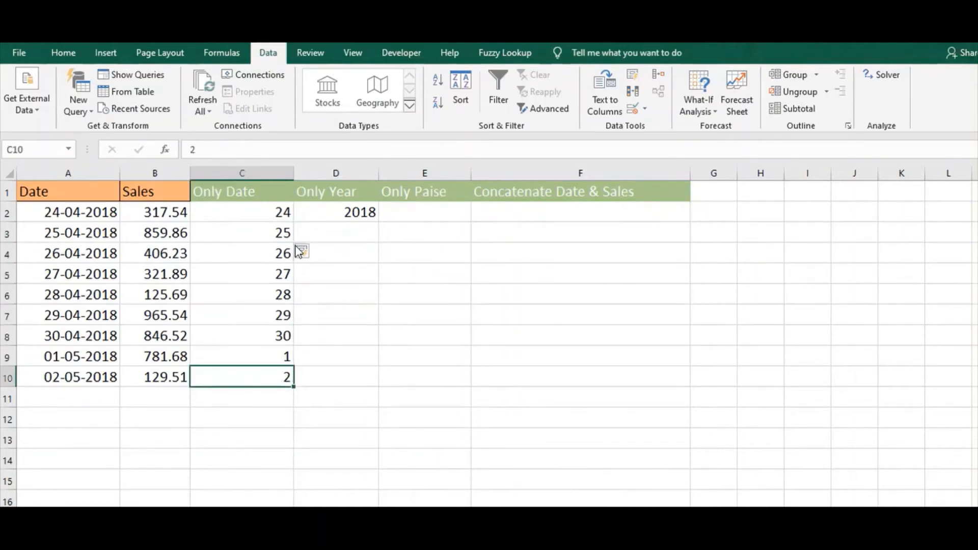
key("Up")
key("Down")
key("Up")
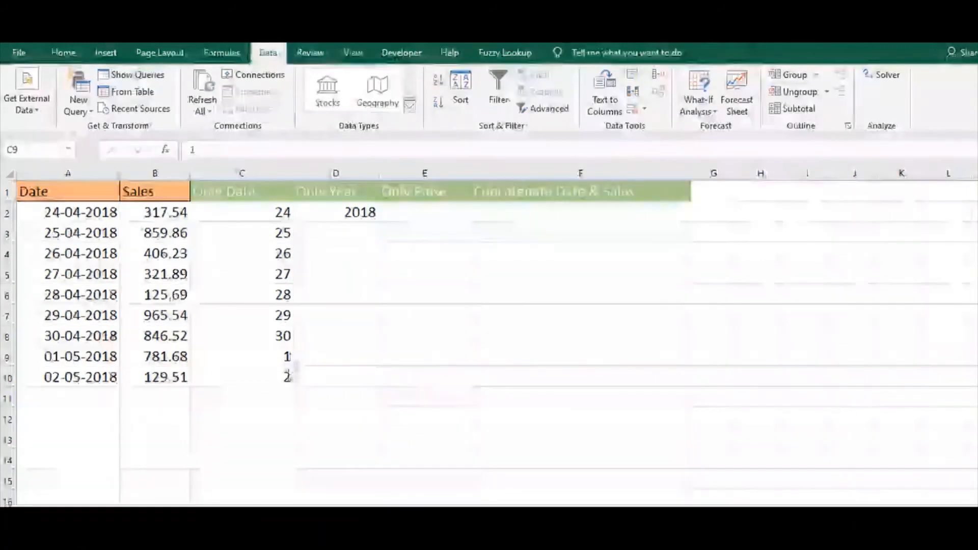
Clear the Only Date results in C9:C10 for the two May dates
left_click(285, 356)
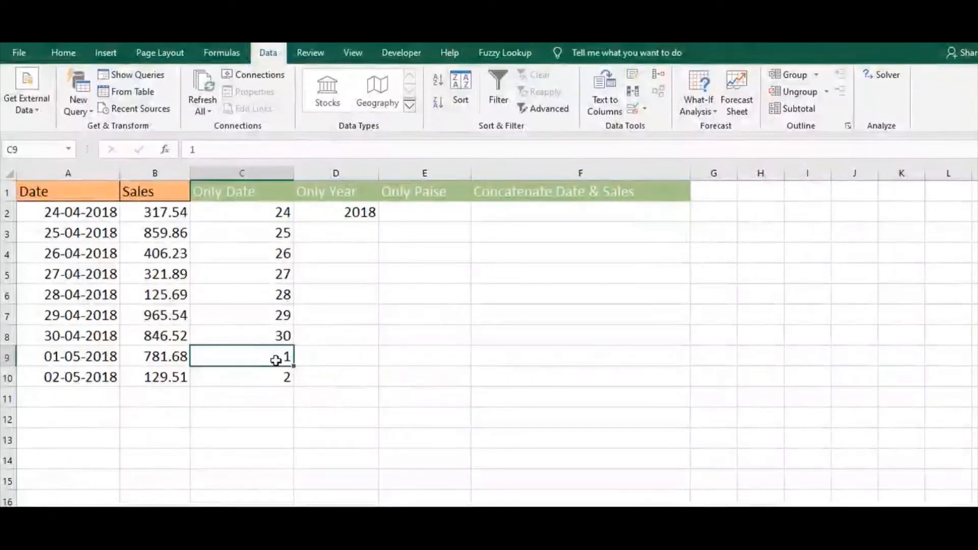
key("shift+Down")
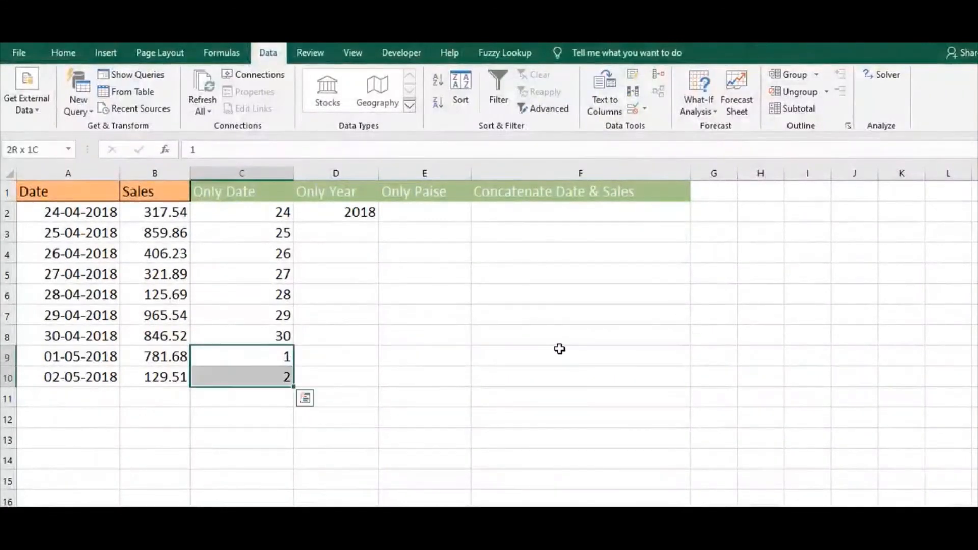
key("Delete")
key("Up")
key("Down")
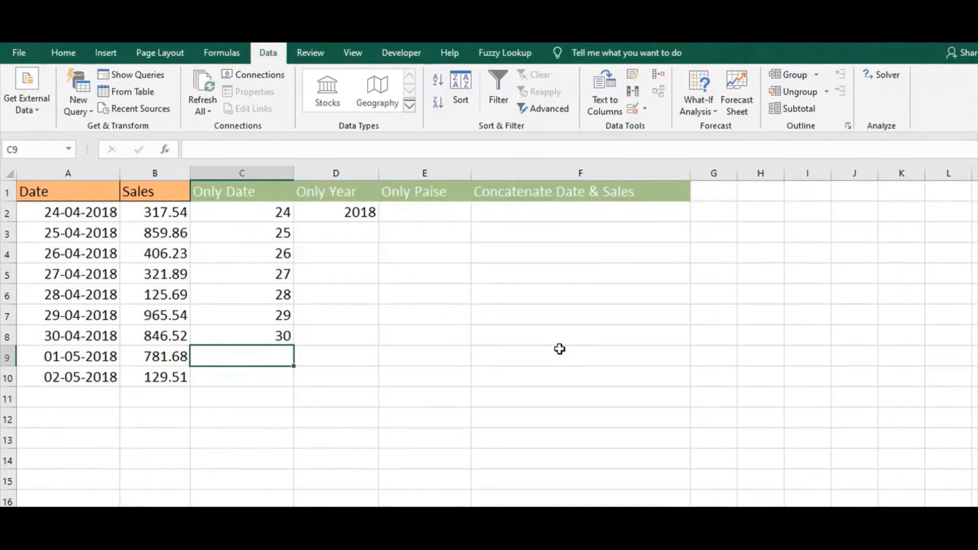
Enter 01 as text with a leading apostrophe in C9, and Flash Fill C10 from it
type("'")
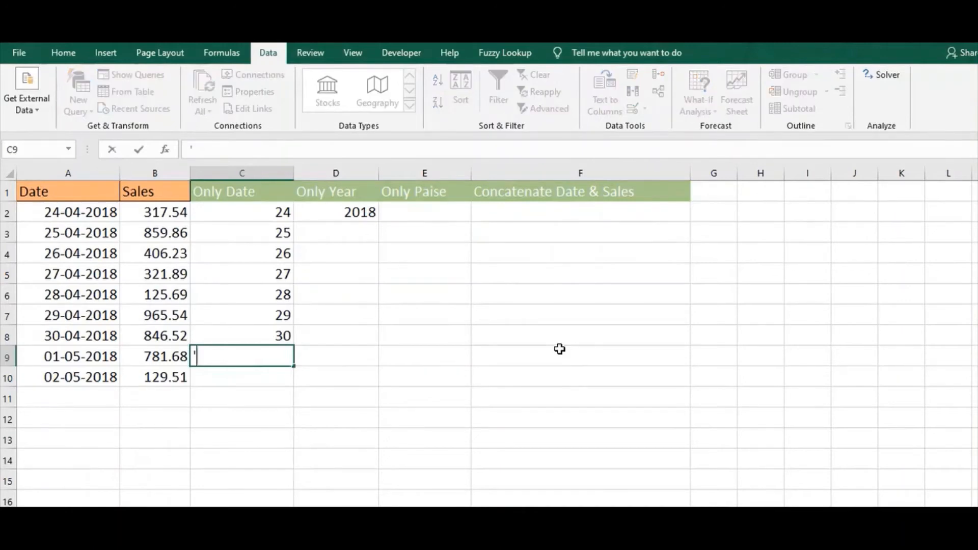
type("01")
key("Return")
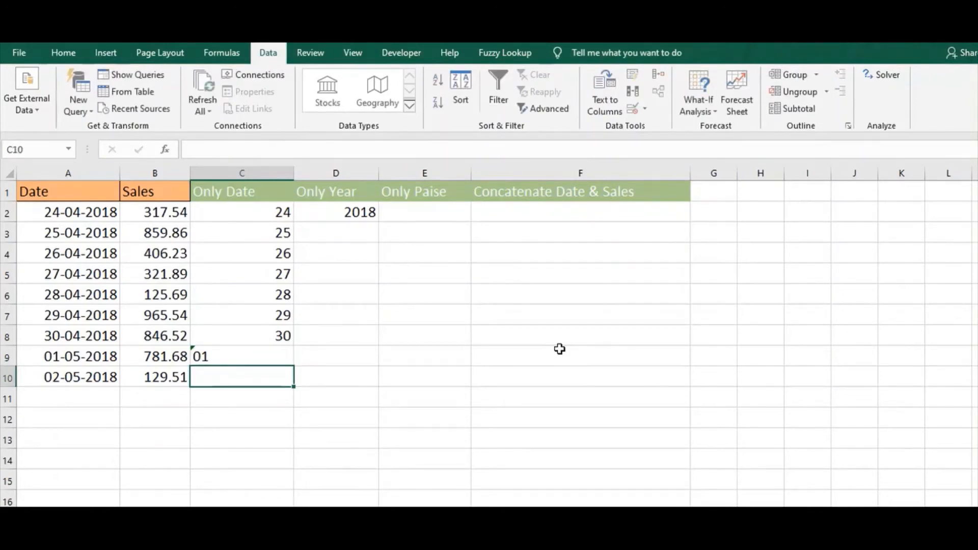
key("ctrl+e")
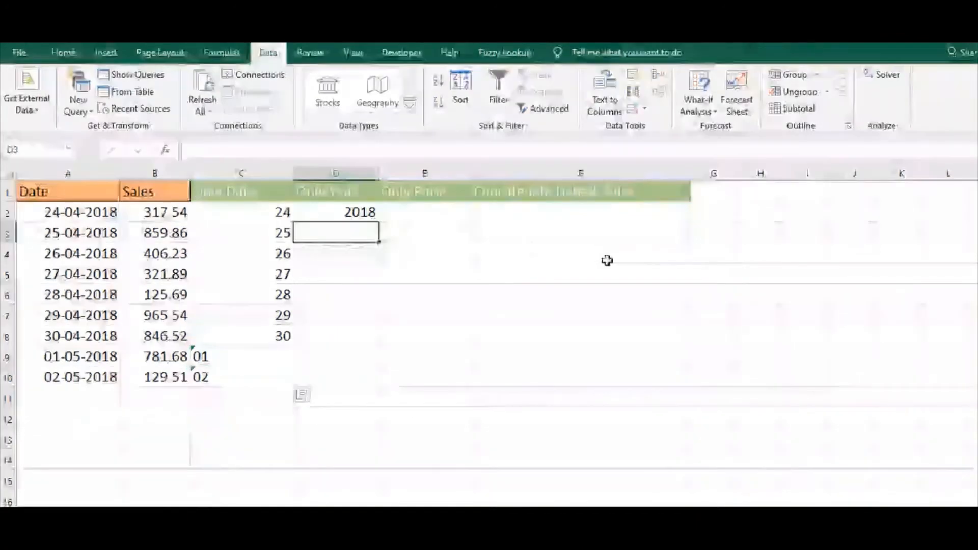
Flash Fill the Only Year column from D3 using the 2018 example
key("ctrl+e")
key("Up")
key("Right")
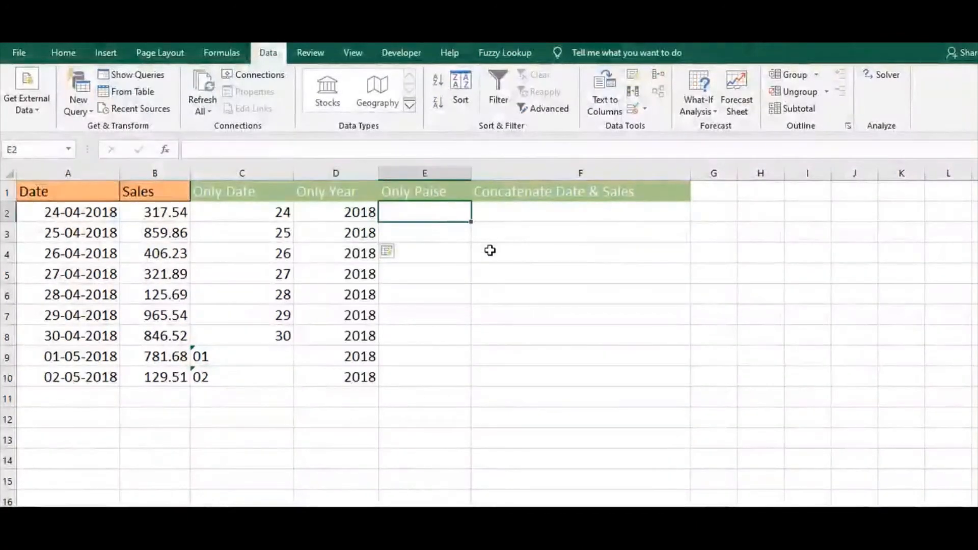
Enter 0.54 in E2 as the Only Paise example, and Flash Fill the rest of the column
type("0")
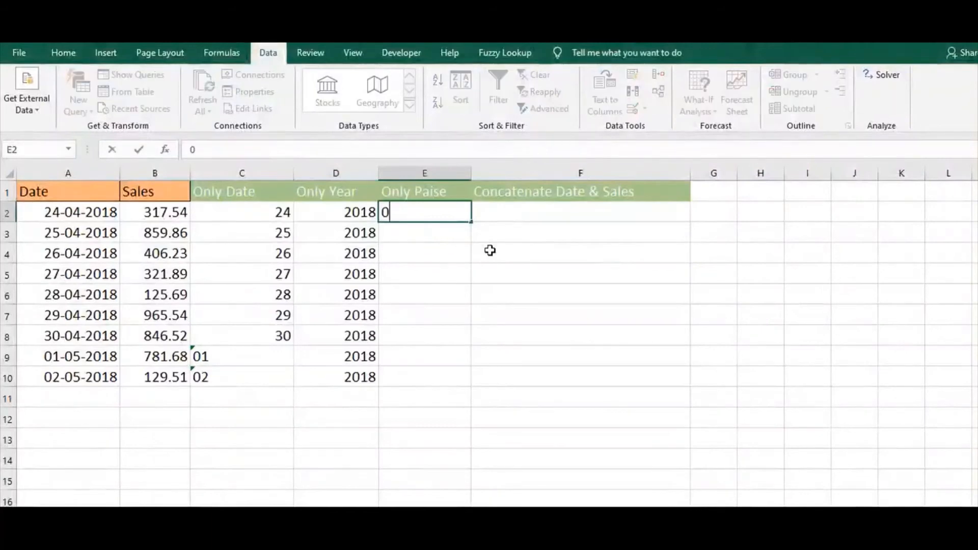
type(".54")
key("Return")
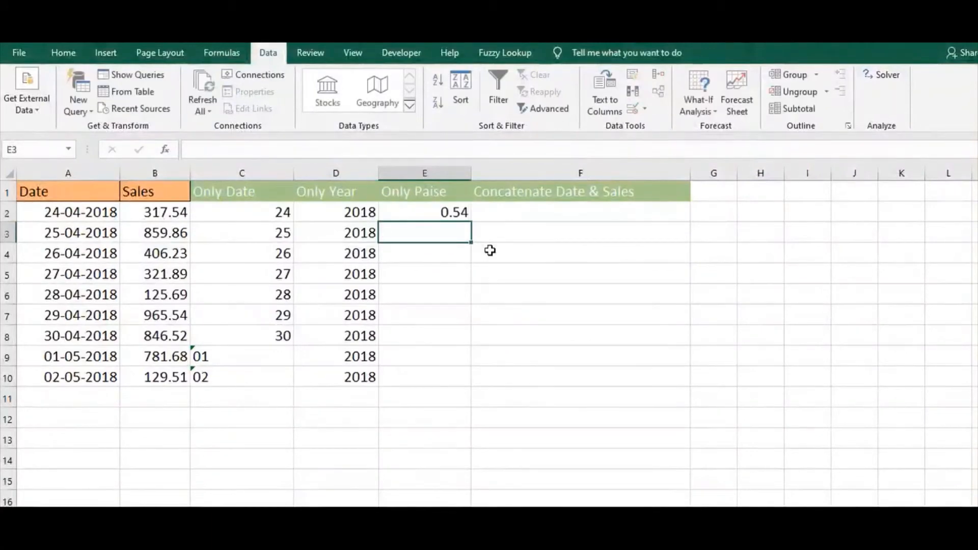
key("ctrl+e")
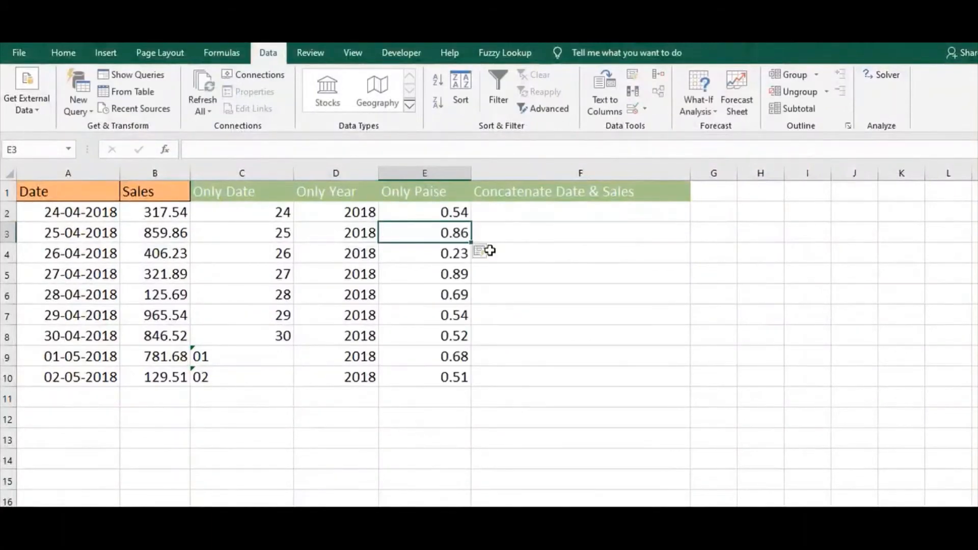
Enter "24 and 317.54" in F2 as the Concatenate Date & Sales example, and Flash Fill the rest of the column
left_click(579, 213)
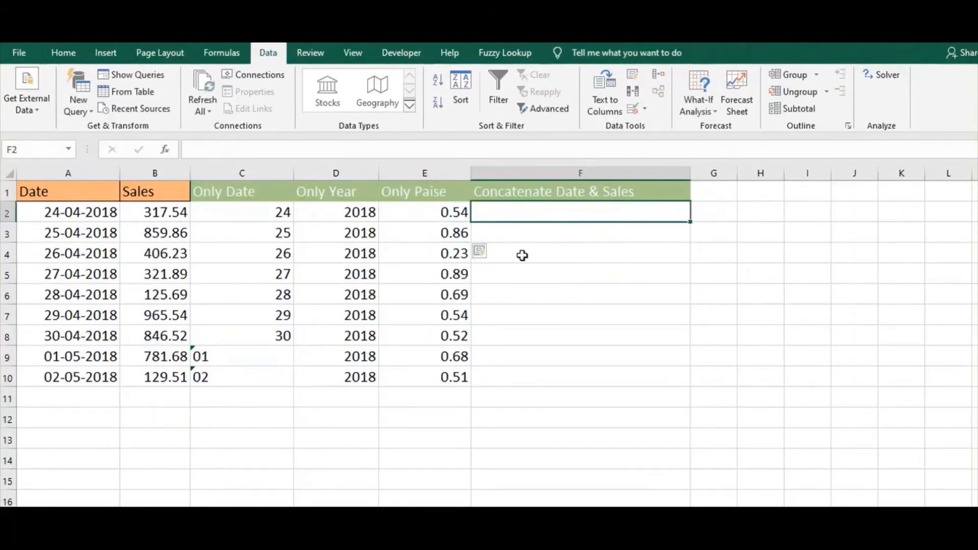
key("F2")
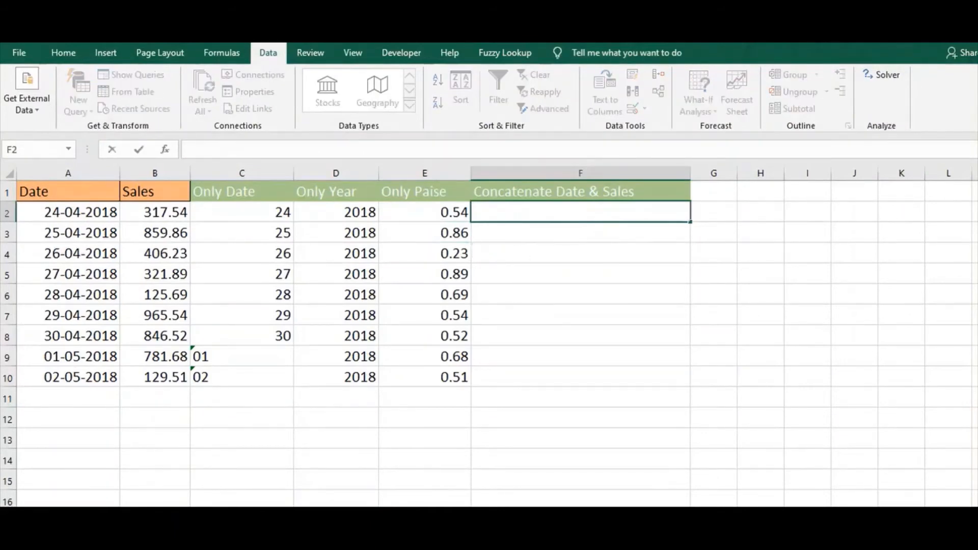
type("24 ")
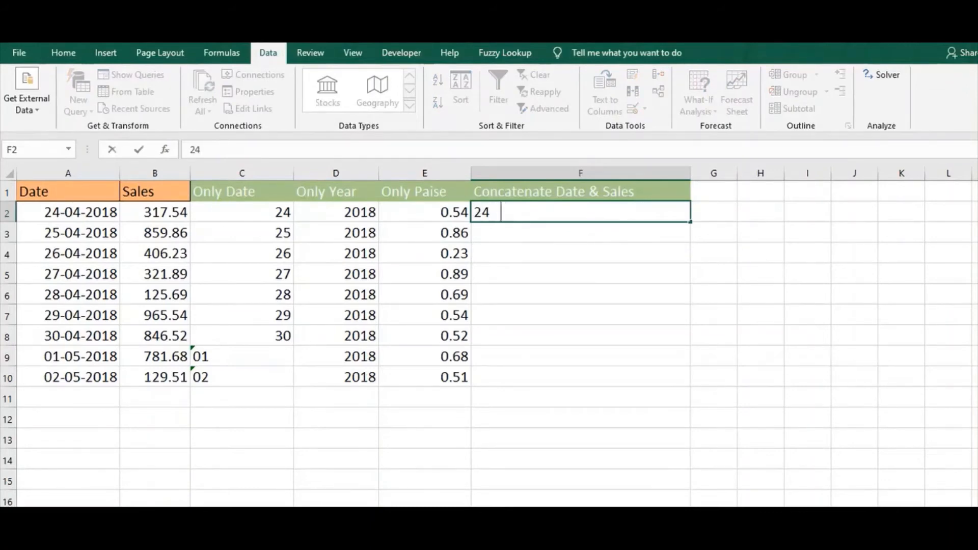
type(" and  317.54")
key("Return")
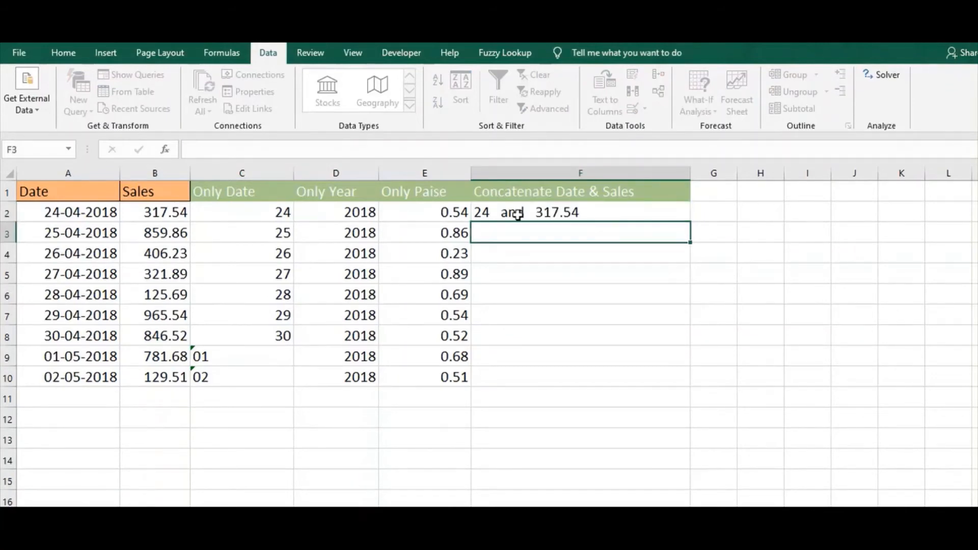
key("ctrl+e")
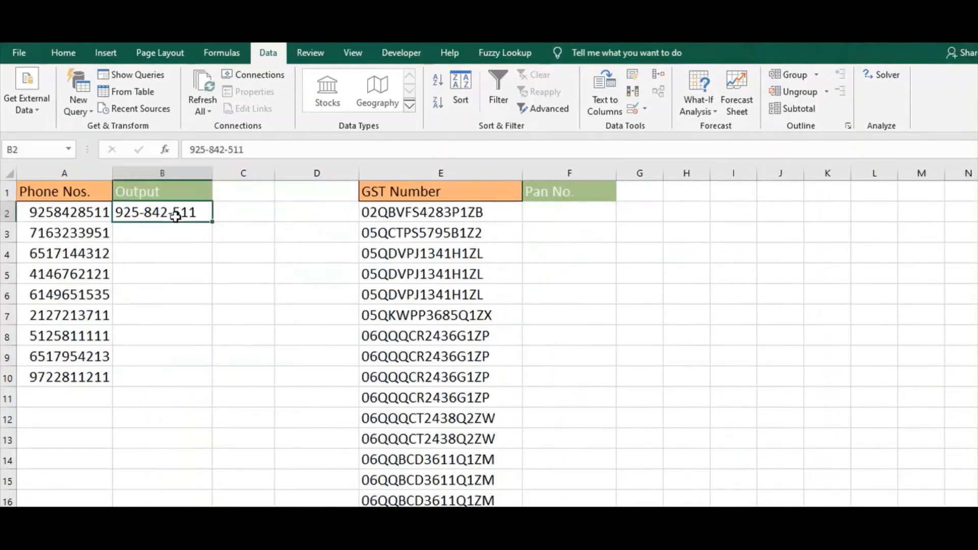
On the phone numbers sheet, Flash Fill the Output column from the hyphenated example in B2
left_click(162, 229)
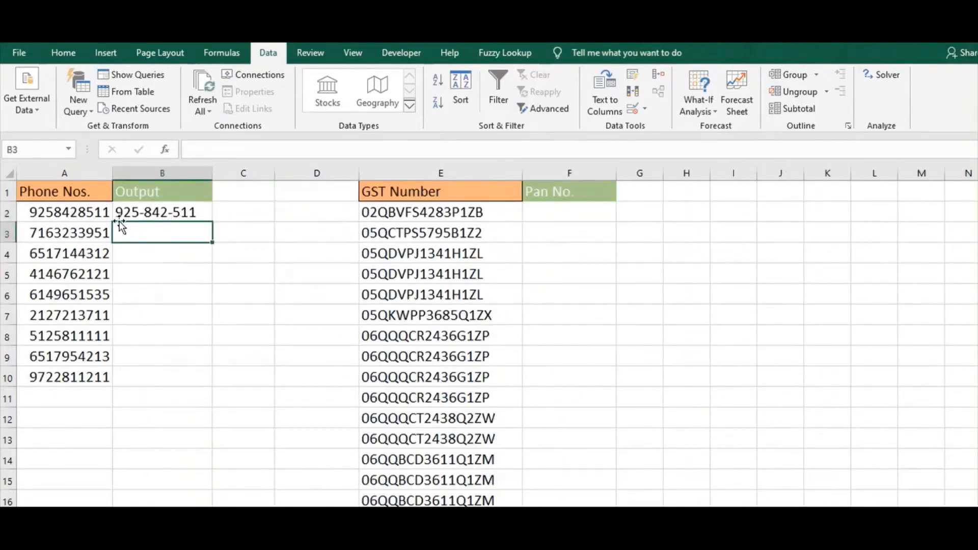
left_click(159, 213)
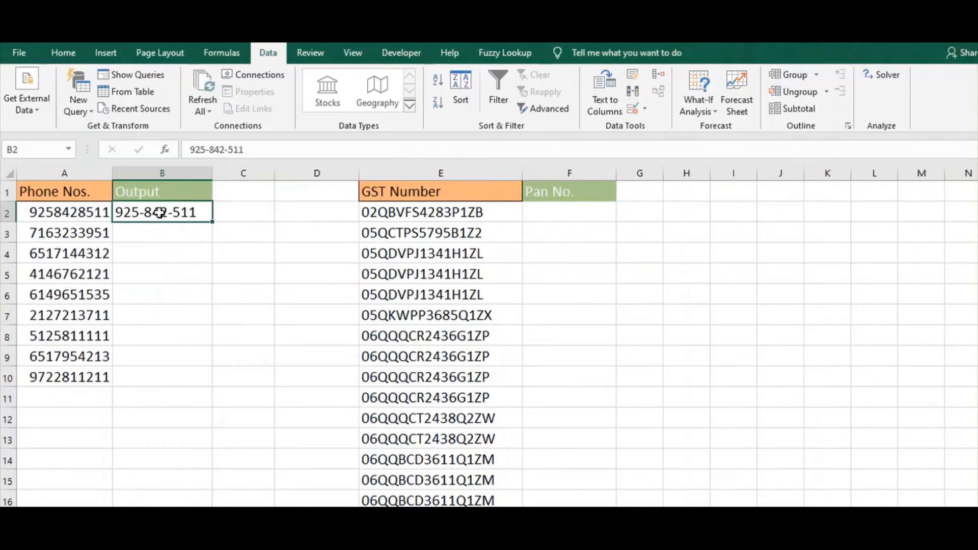
left_click(172, 237)
left_click(166, 213)
left_click(183, 249)
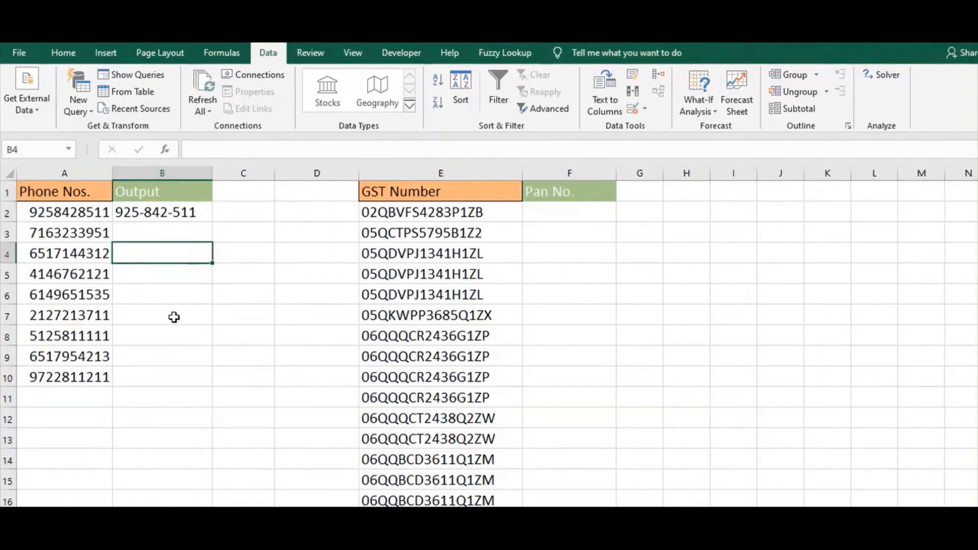
key("ctrl+e")
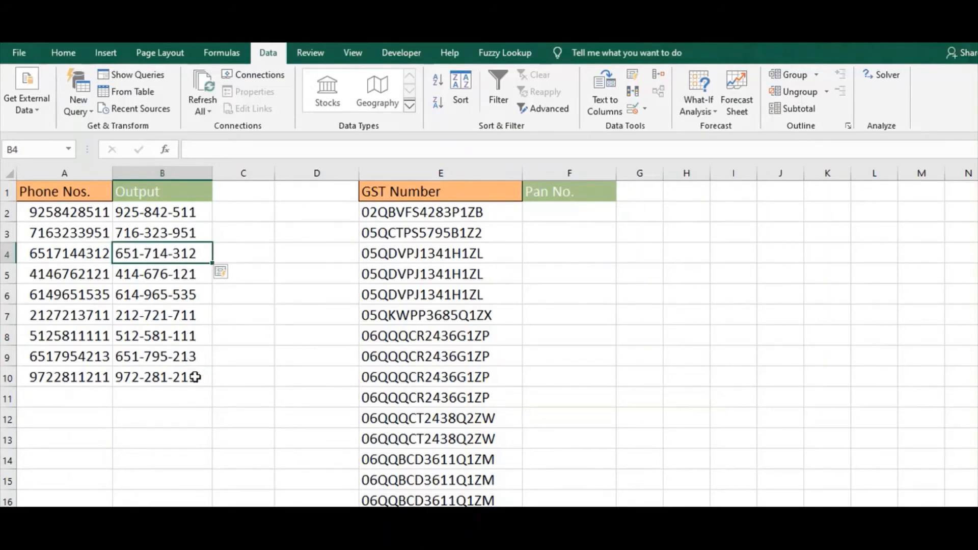
Copy the first phone number from A2 into C2
left_click(249, 212)
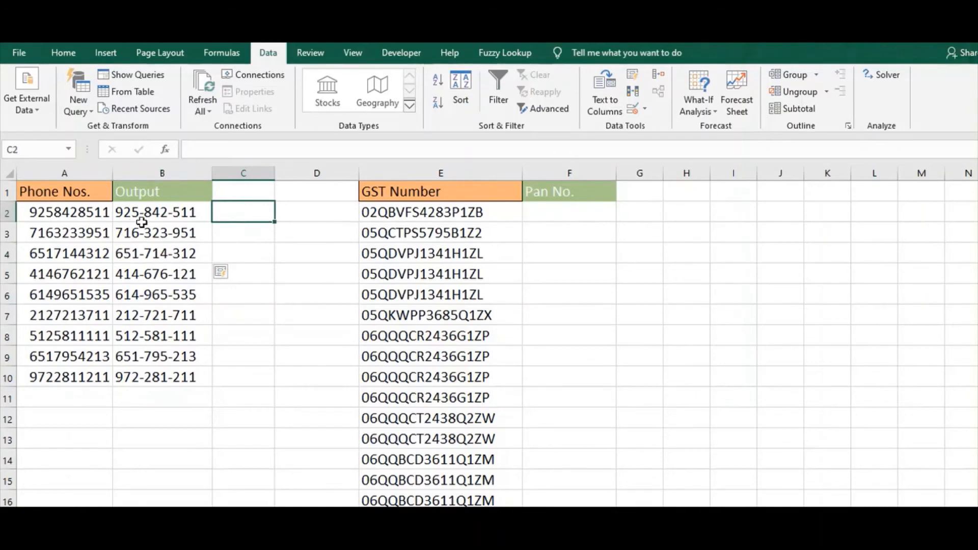
left_click(96, 218)
key("ctrl+c")
key("Right")
key("Right")
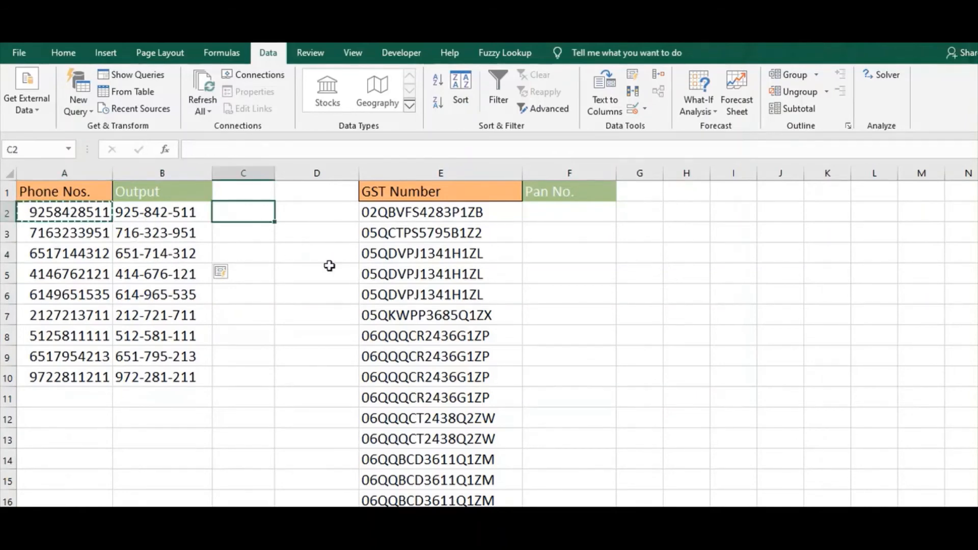
key("ctrl+v")
key("Escape")
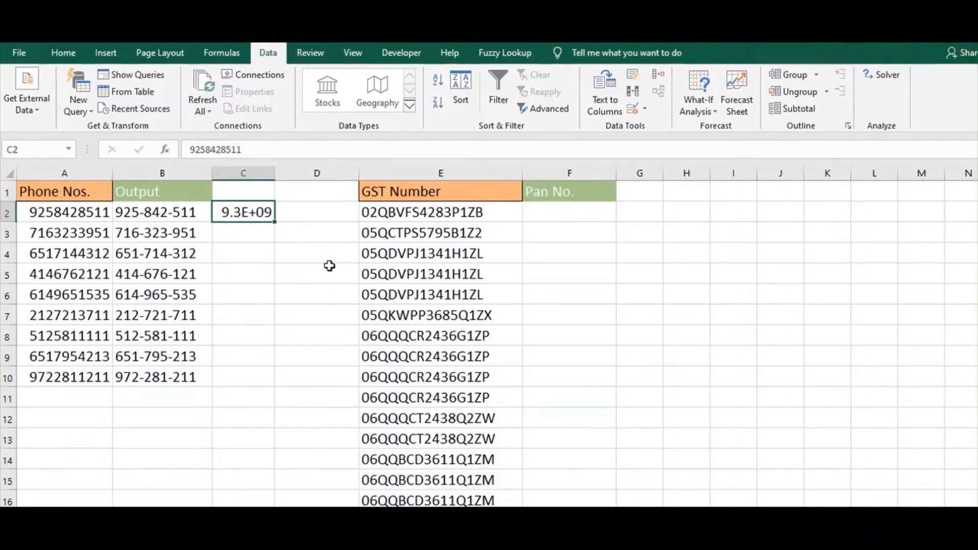
AutoFit the width of column C, and Flash Fill the column from the unformatted phone number in C2
key("alt+o")
key("c")
key("a")
left_click(278, 236)
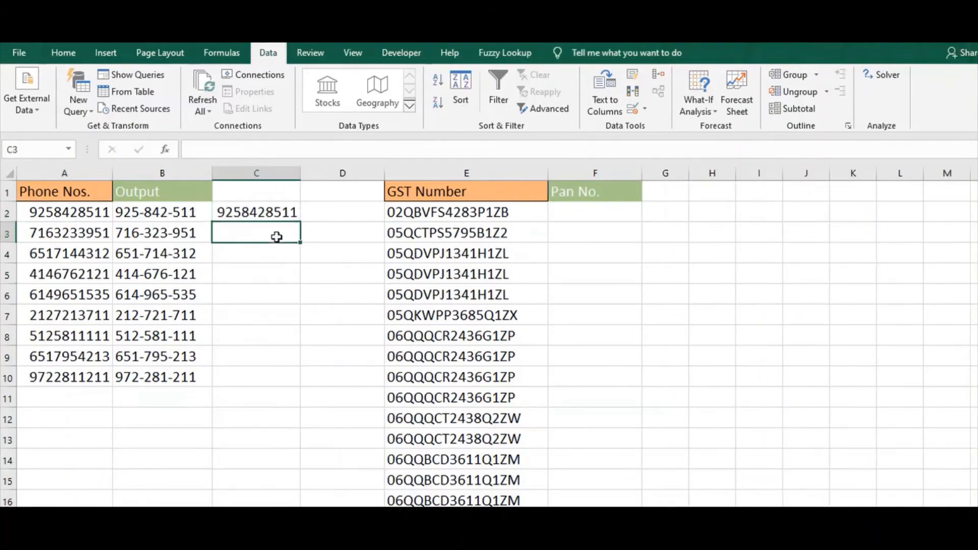
left_click(279, 257)
key("ctrl+e")
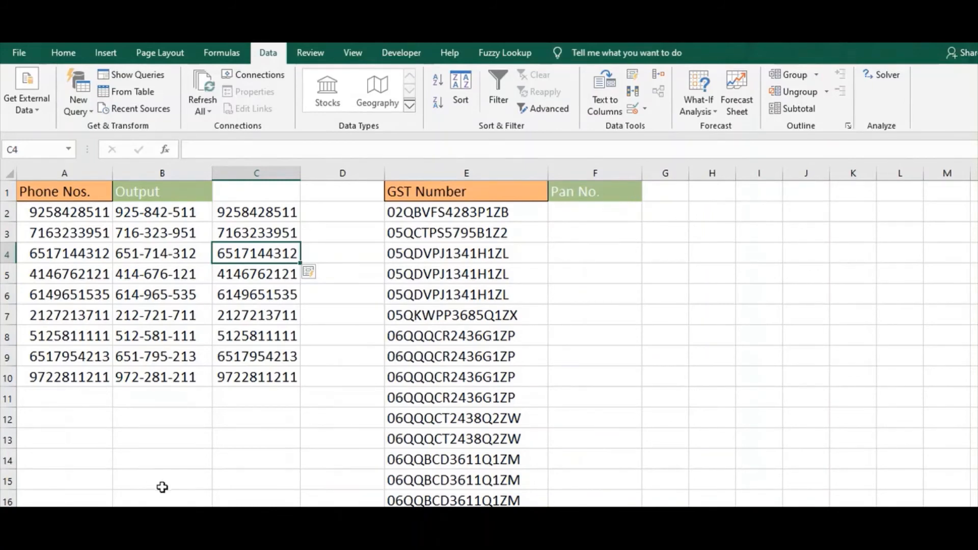
Copy the PAN portion of the GST number in E2 into F2 as the Pan No. example
left_click(572, 207)
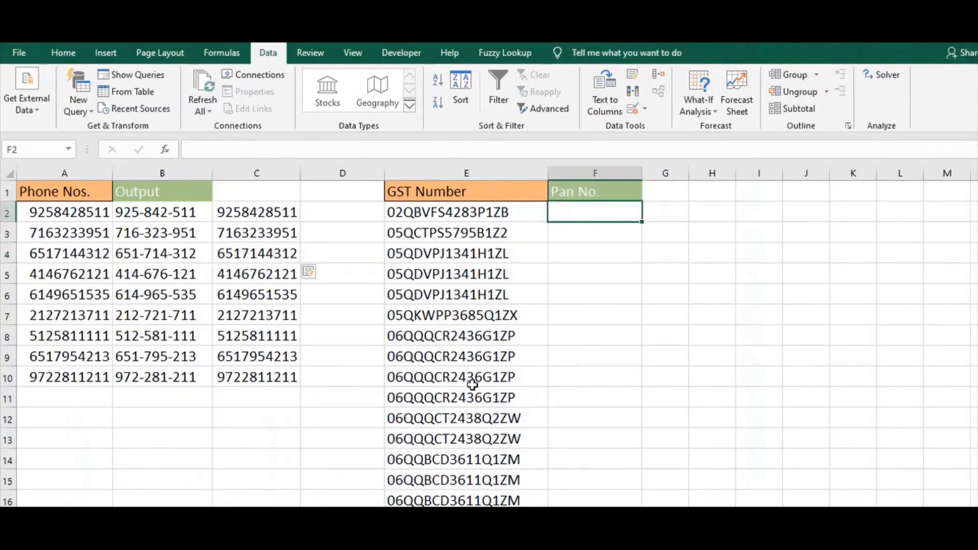
left_click(486, 213)
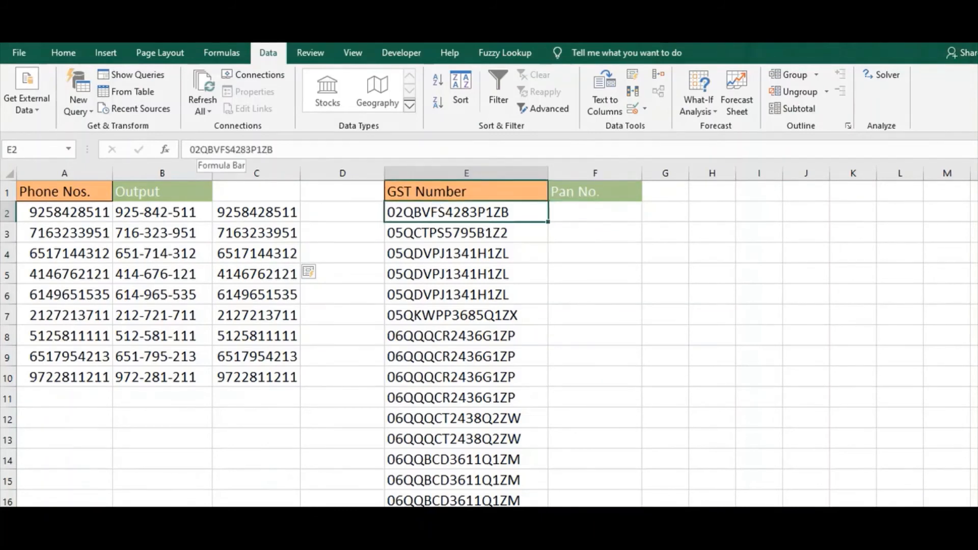
left_click_drag(200, 150, 256, 149)
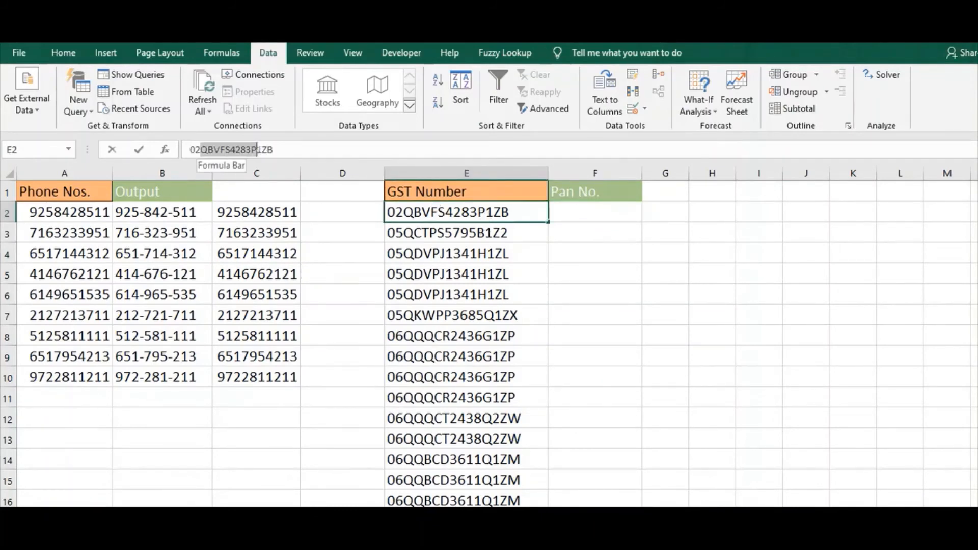
key("Tab")
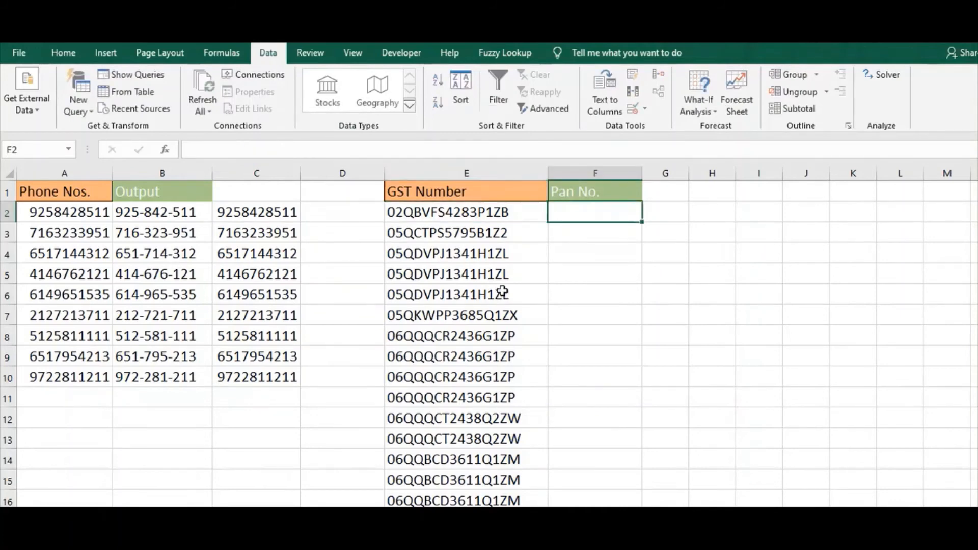
key("ctrl+v")
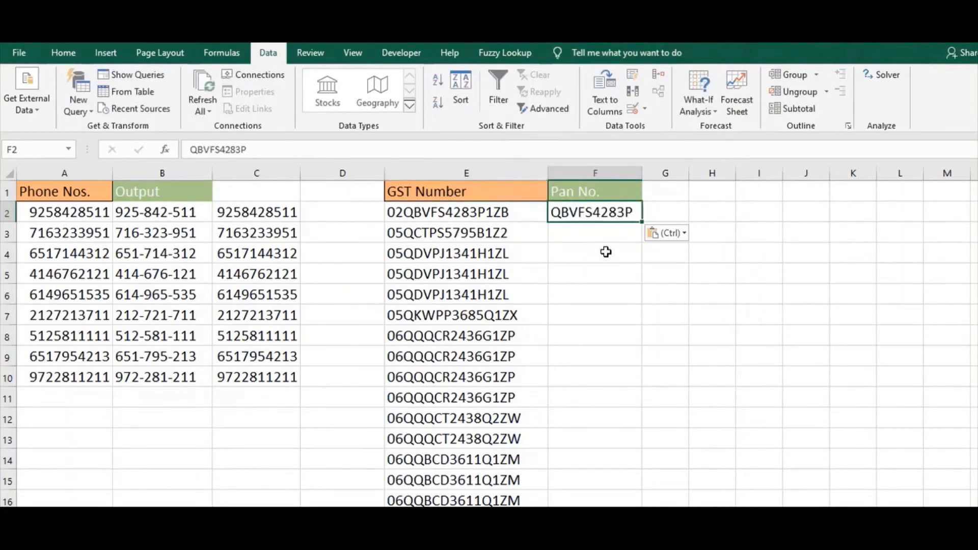
Flash Fill the Pan No. column from the example in F2
left_click(605, 251)
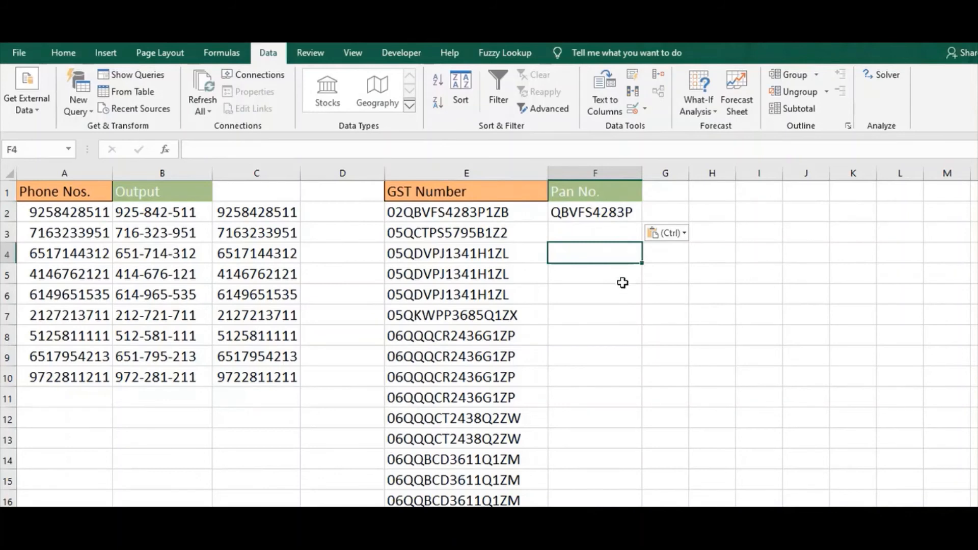
key("ctrl")
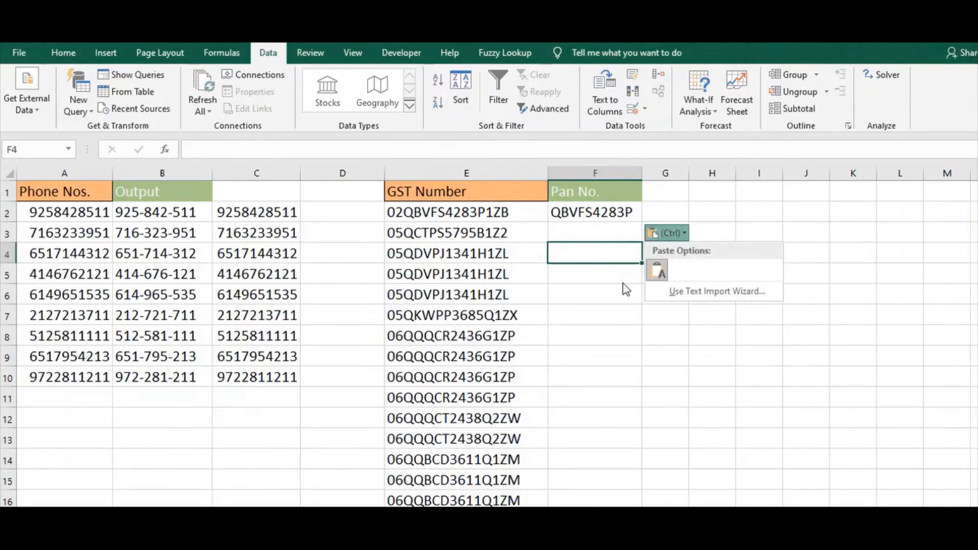
key("Escape")
key("ctrl+e")
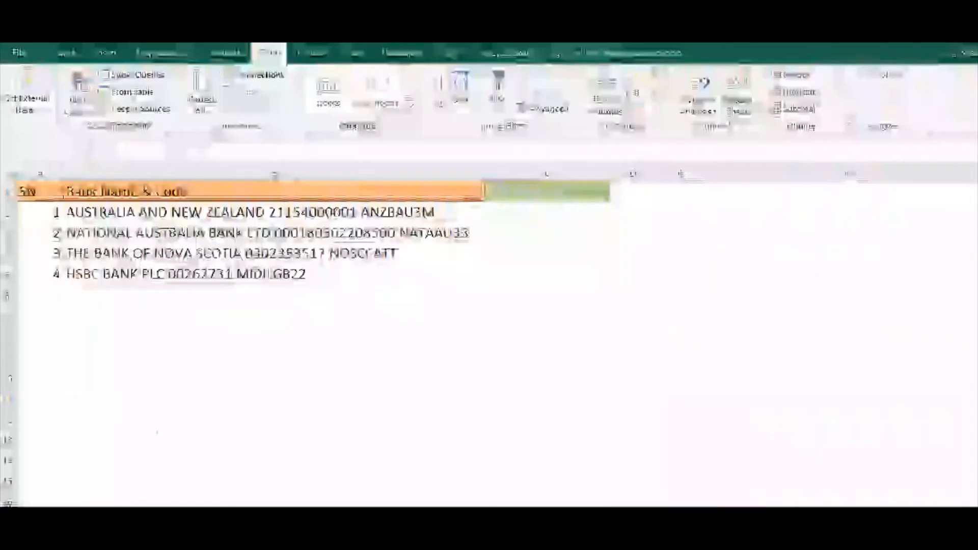
On the bank details sheet, copy only the account number from the Bank Name & Code entry in B2
left_click_drag(509, 295, 498, 221)
left_click(494, 212)
left_click(476, 214)
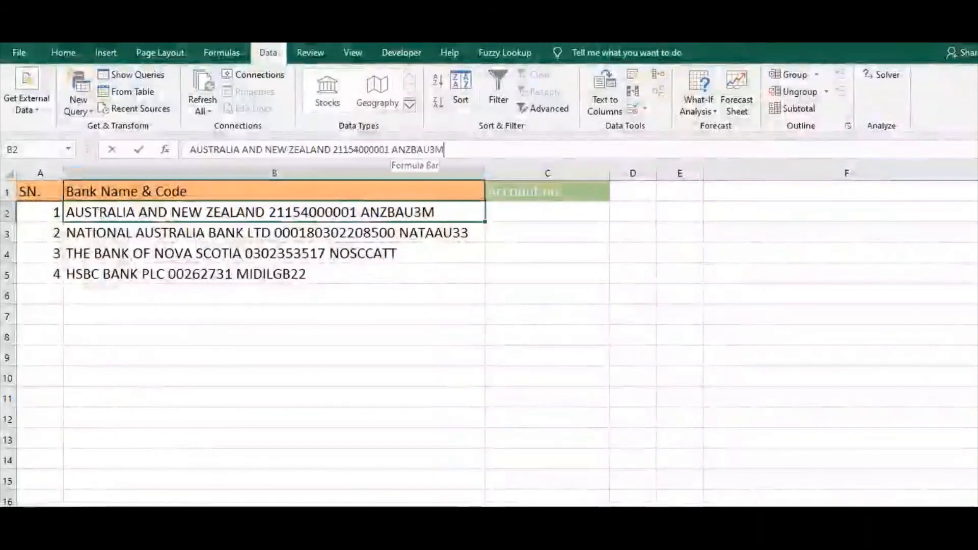
left_click_drag(390, 149, 332, 149)
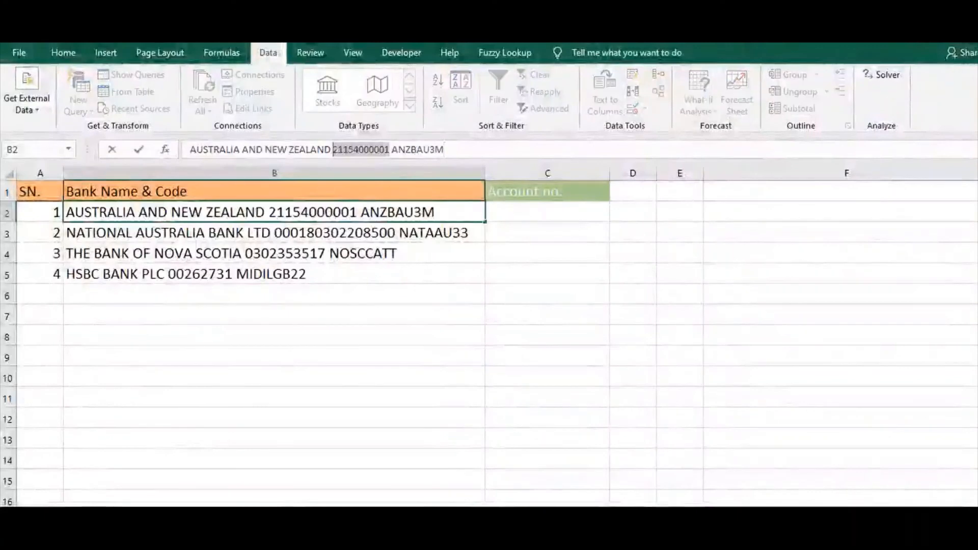
key("Escape")
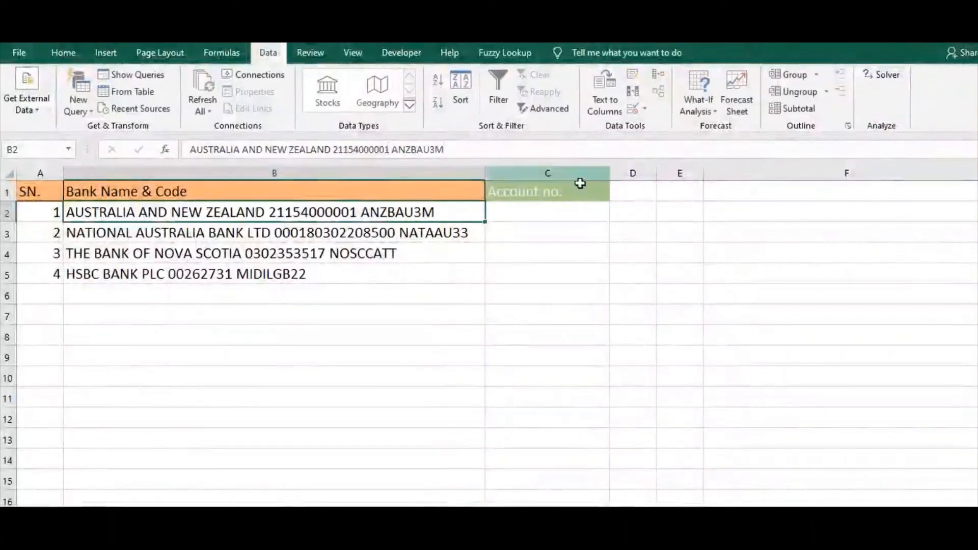
Paste the account number into C2 as text with a leading apostrophe, and Flash Fill the rest of the Account no. column
left_click(563, 211)
type("'")
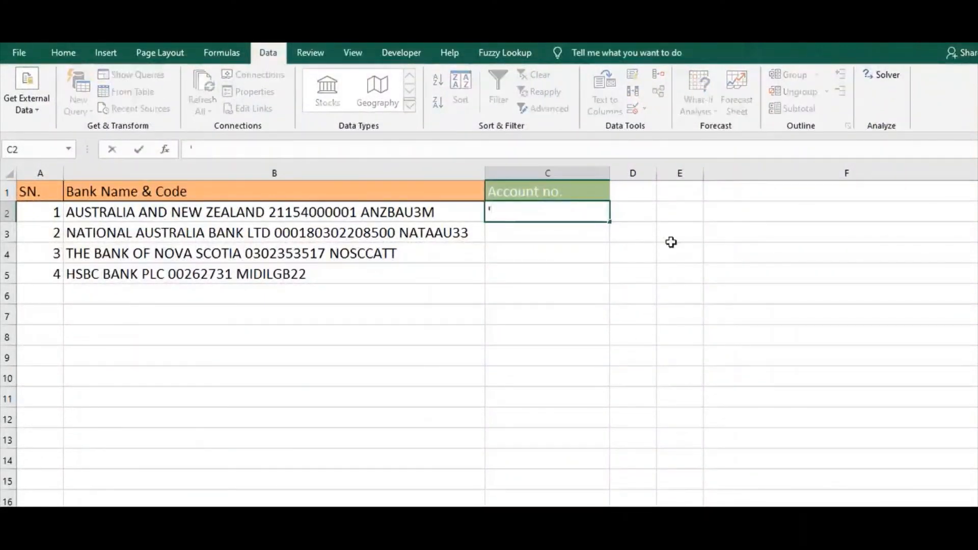
key("ctrl+v")
key("Return")
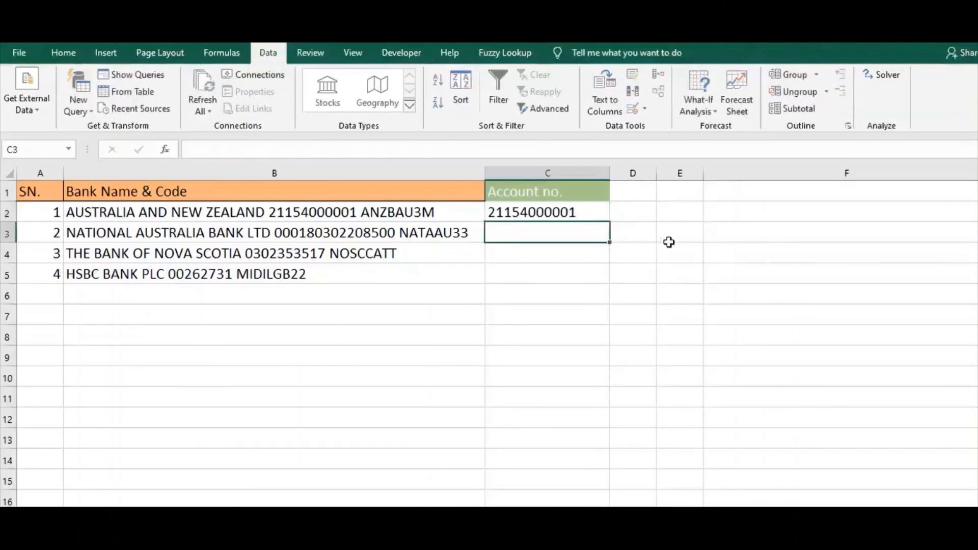
key("ctrl+e")
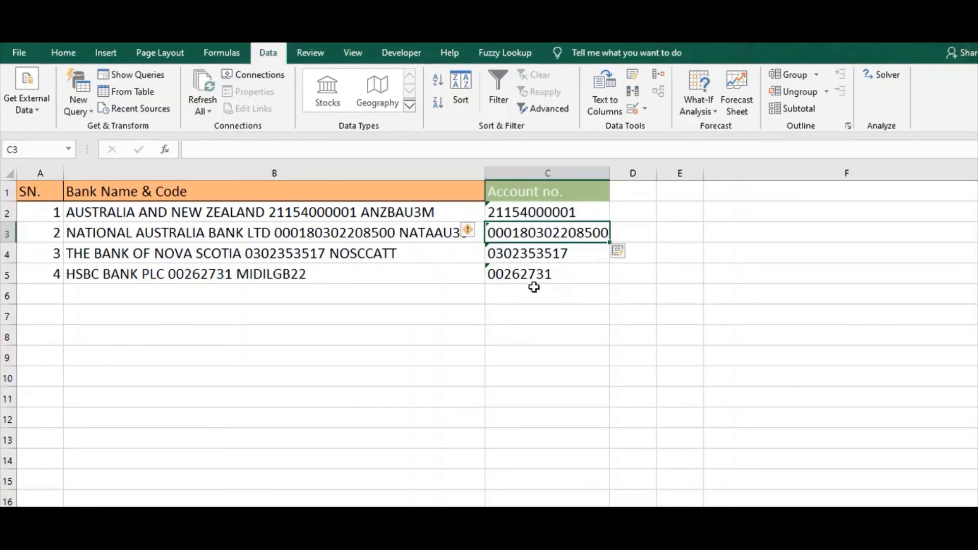
Change the last digit of the account number in B2 to 2, and check whether the extracted account number in C2 updates
left_click(531, 211)
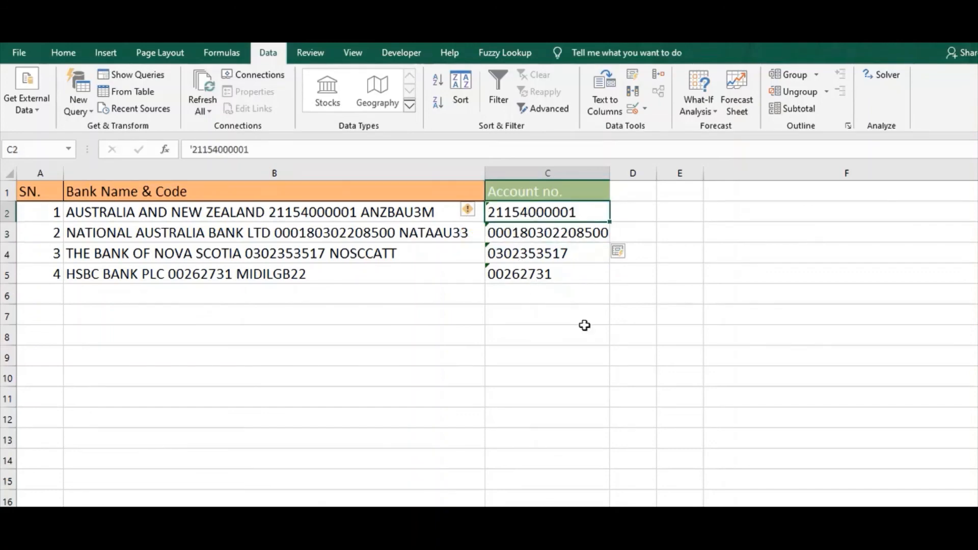
left_click(448, 212)
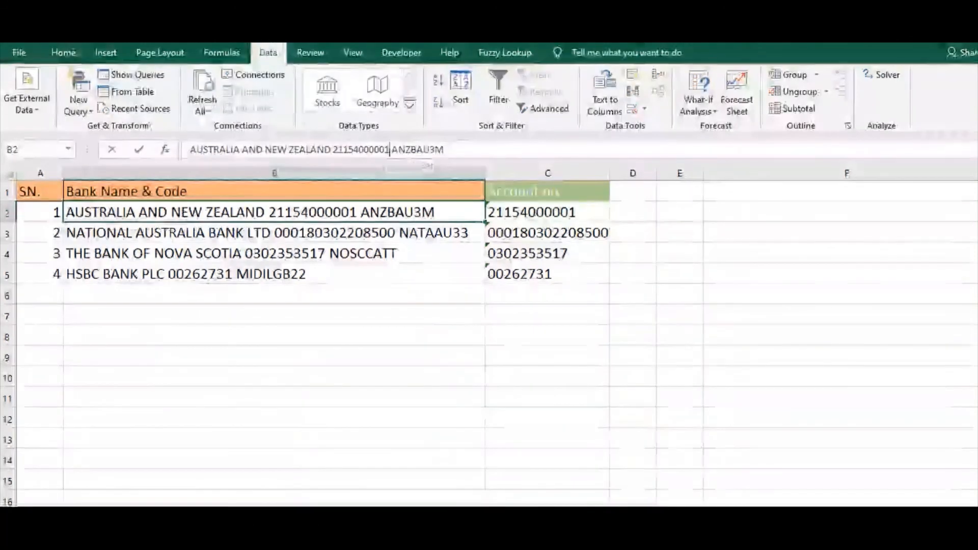
left_click(388, 149)
key("BackSpace")
type("2")
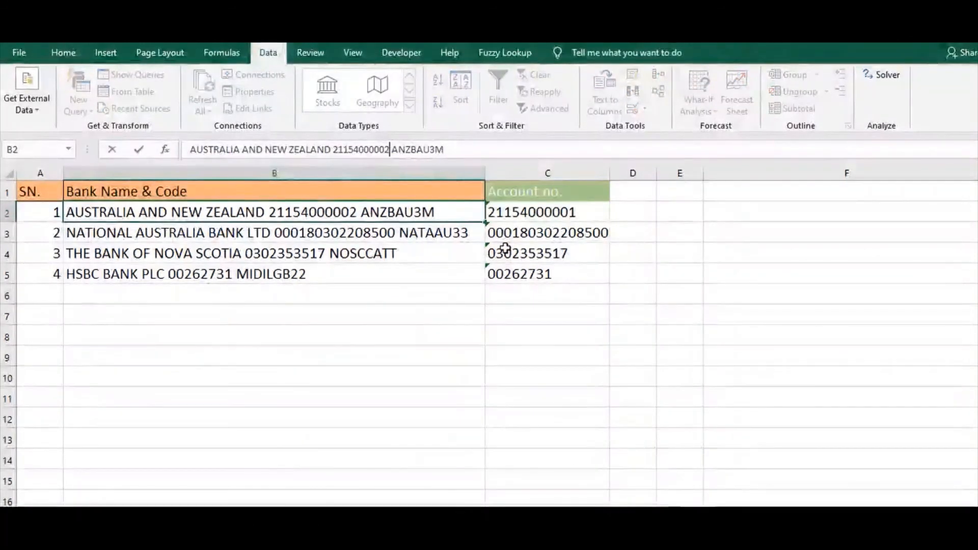
key("Return")
left_click(590, 218)
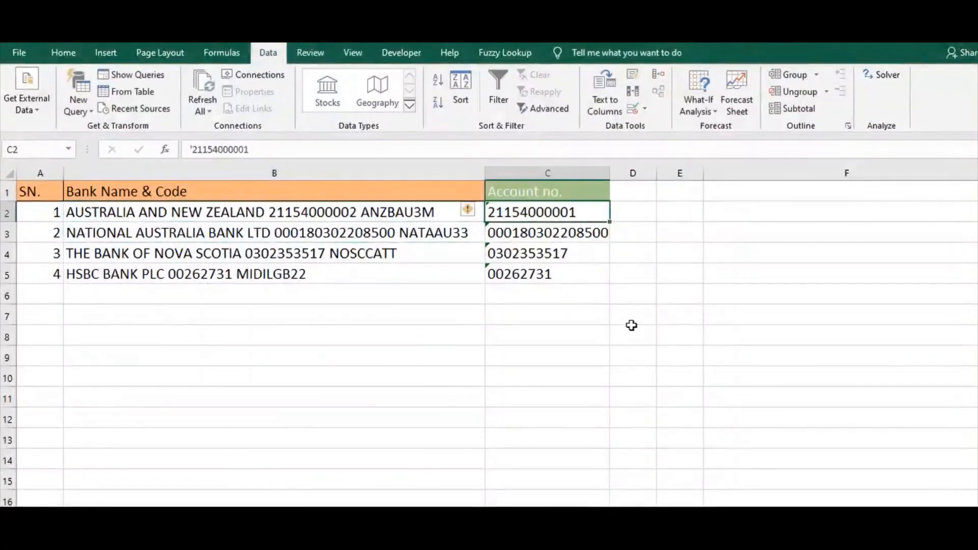